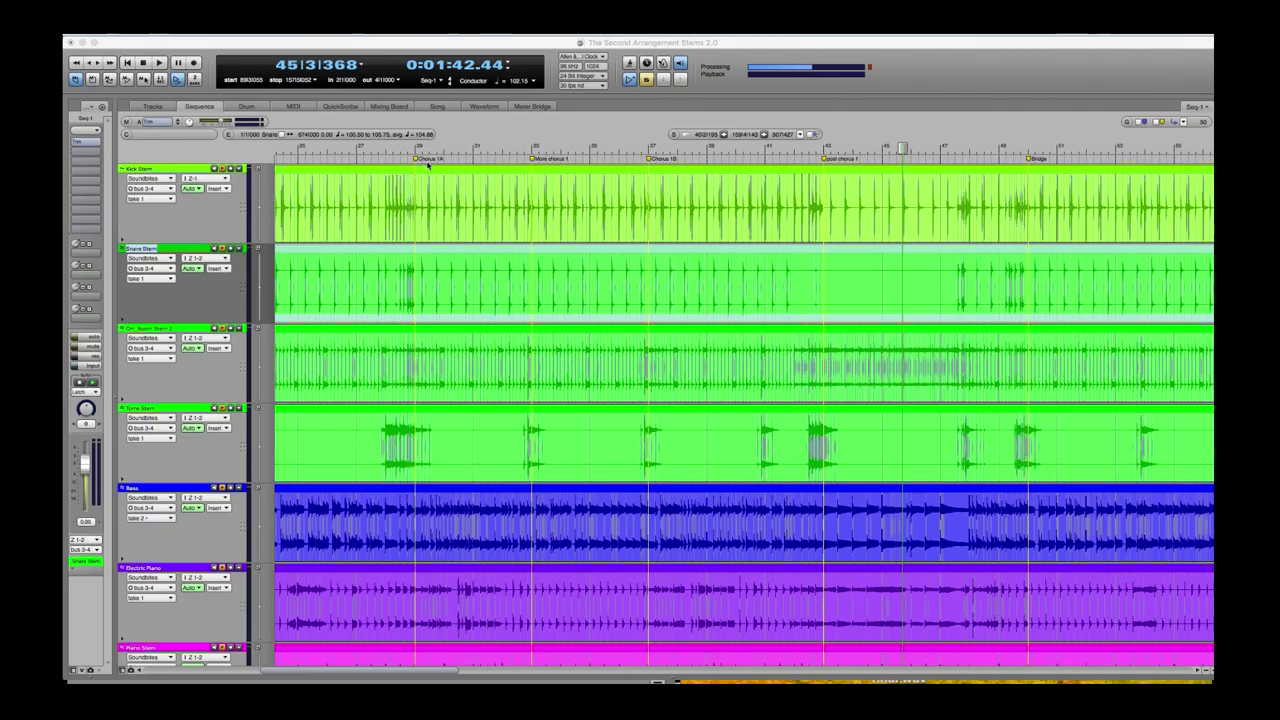
- Scroll down through the Sequence Editor stem lanes to the Lead Vox track
scroll(430, 169, down, 1)
scroll(455, 185, down, 2)
scroll(480, 205, down, 1)
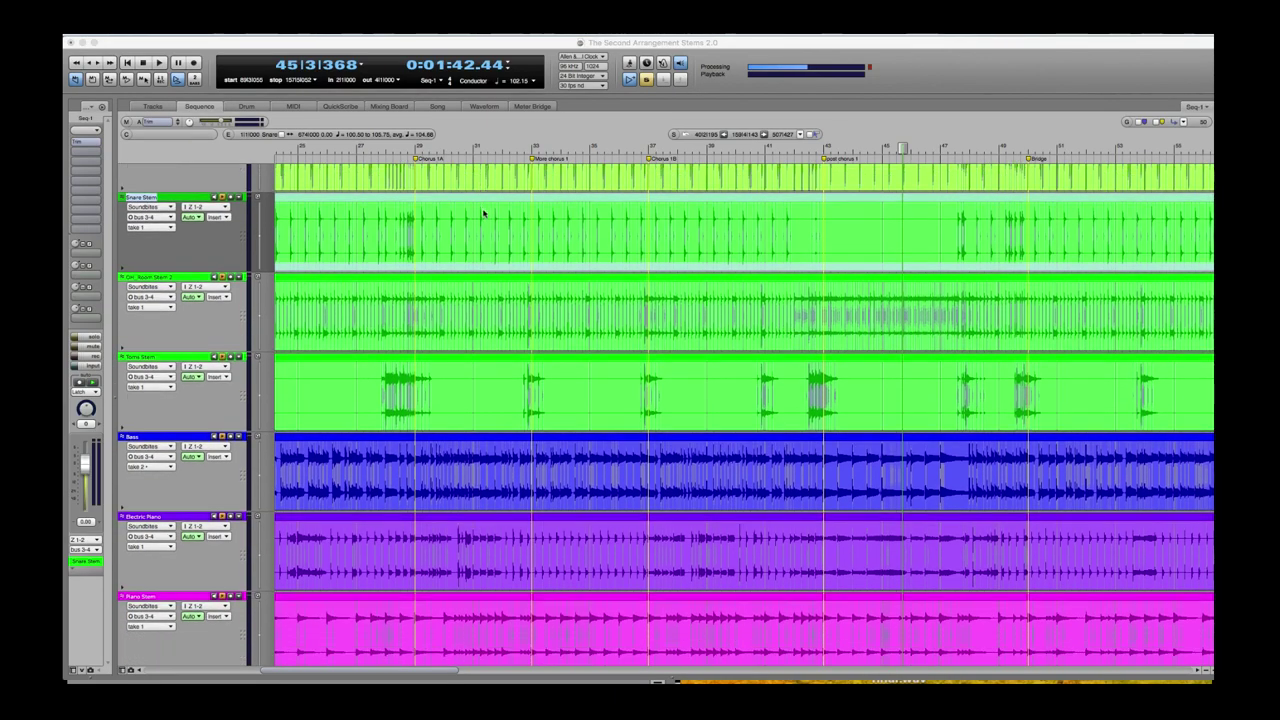
scroll(486, 220, down, 1)
scroll(520, 234, down, 1)
scroll(580, 242, down, 1)
scroll(650, 251, down, 2)
scroll(720, 262, down, 1)
scroll(738, 264, down, 1)
scroll(737, 266, down, 1)
scroll(737, 266, down, 1)
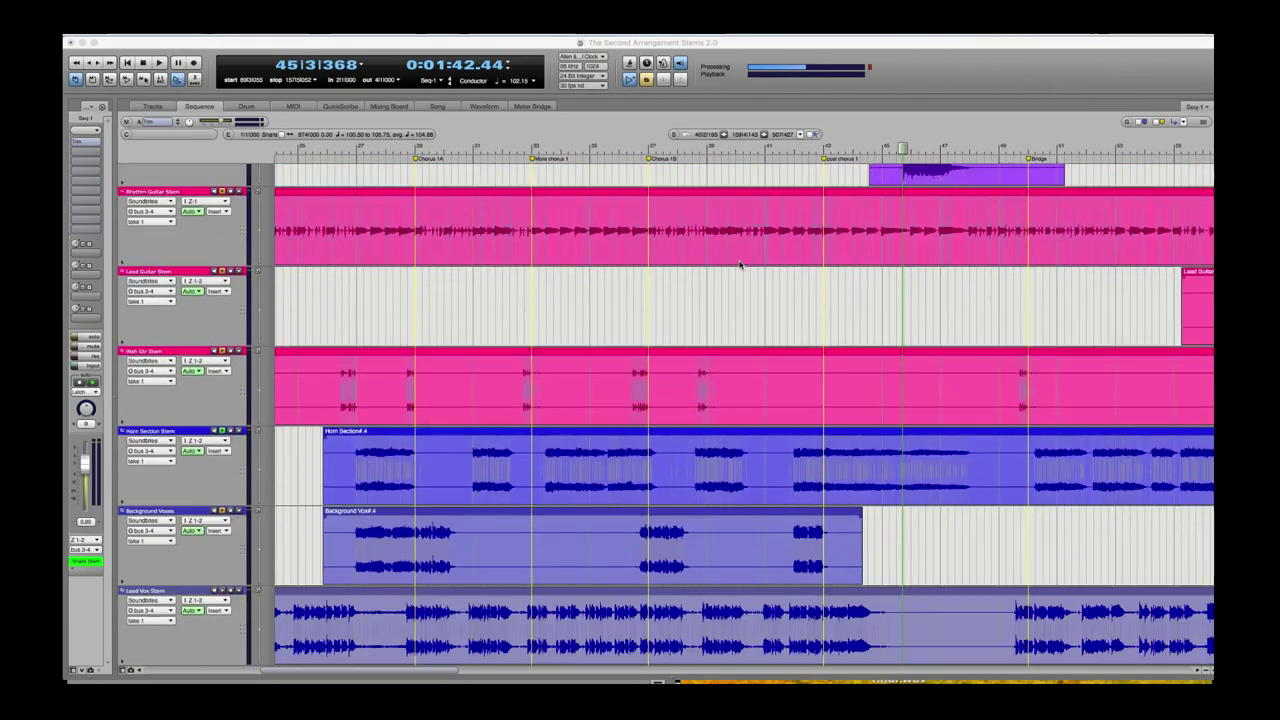
scroll(735, 266, down, 1)
scroll(734, 266, down, 1)
scroll(734, 266, down, 1)
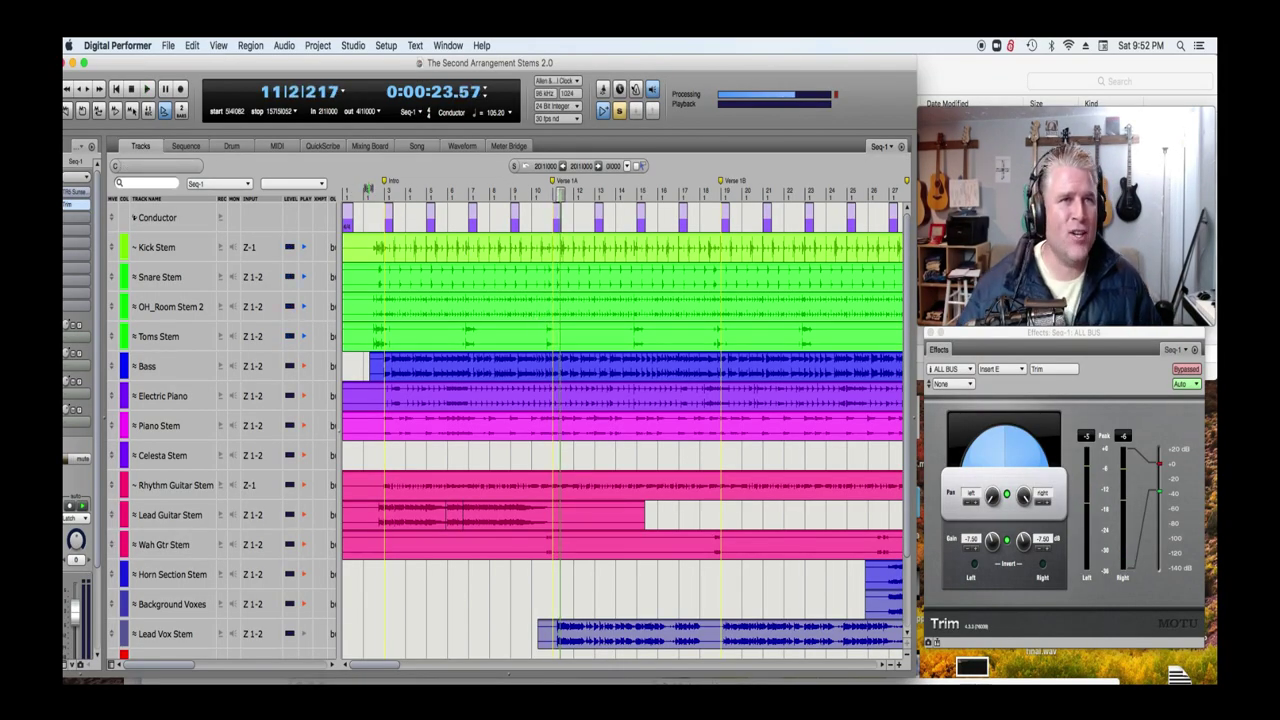
- Play the stems from bar 2, restarting once, then jump back near the song start
click(368, 189)
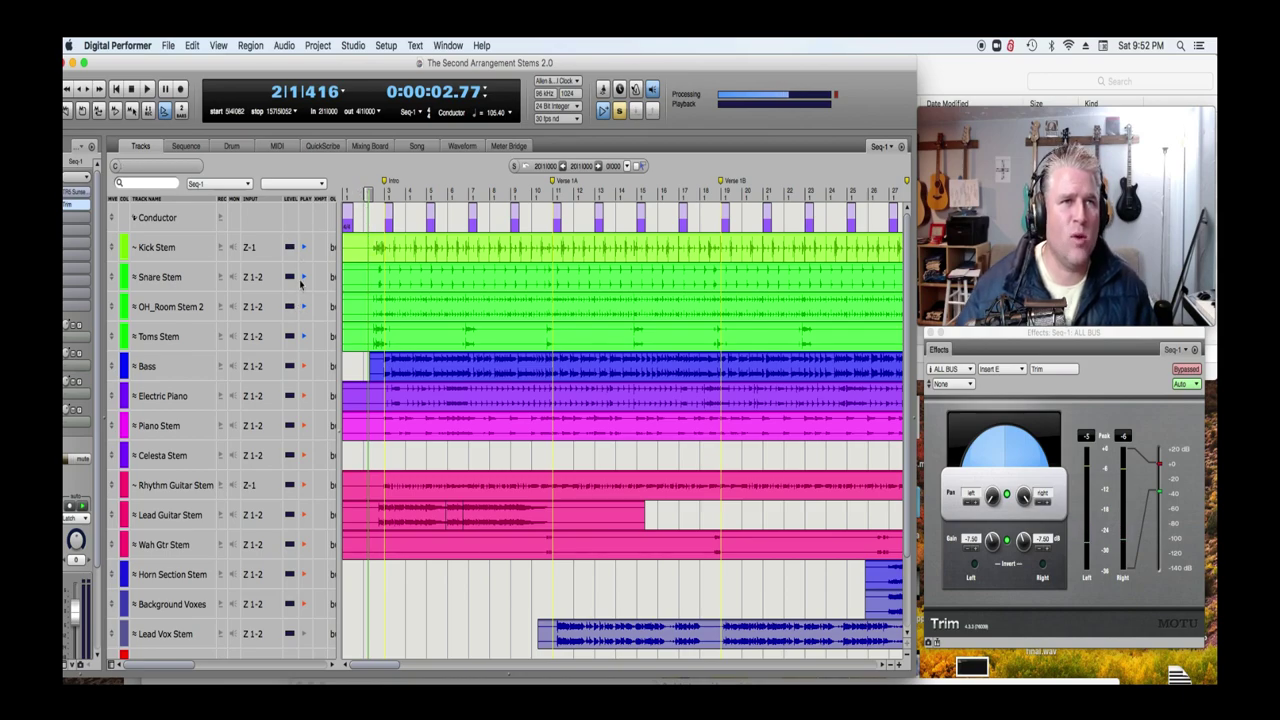
key(space)
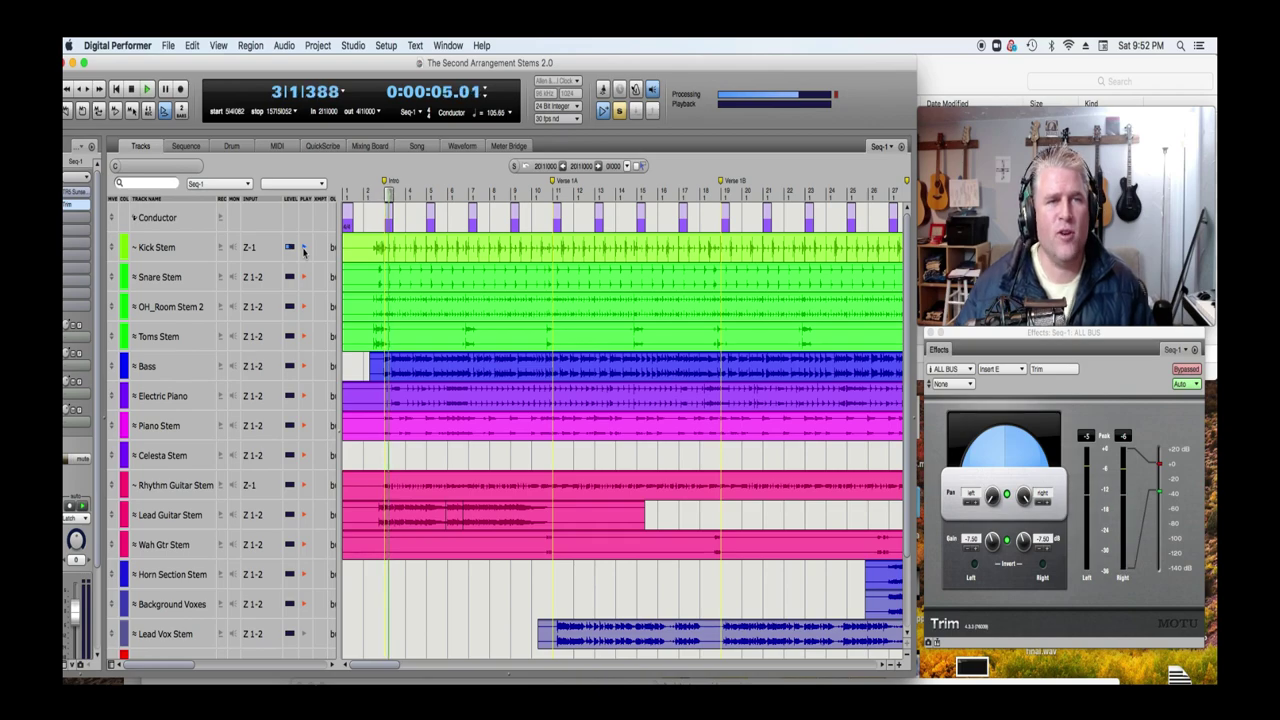
key(space)
click(370, 192)
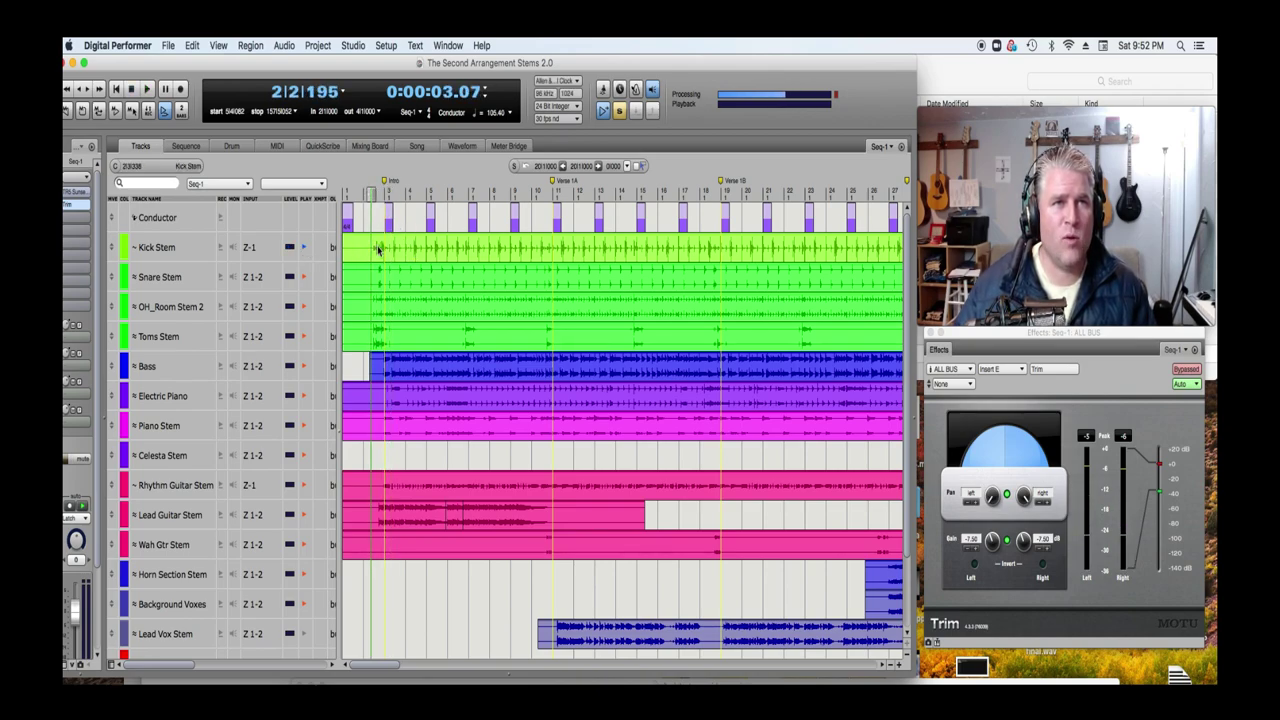
key(space)
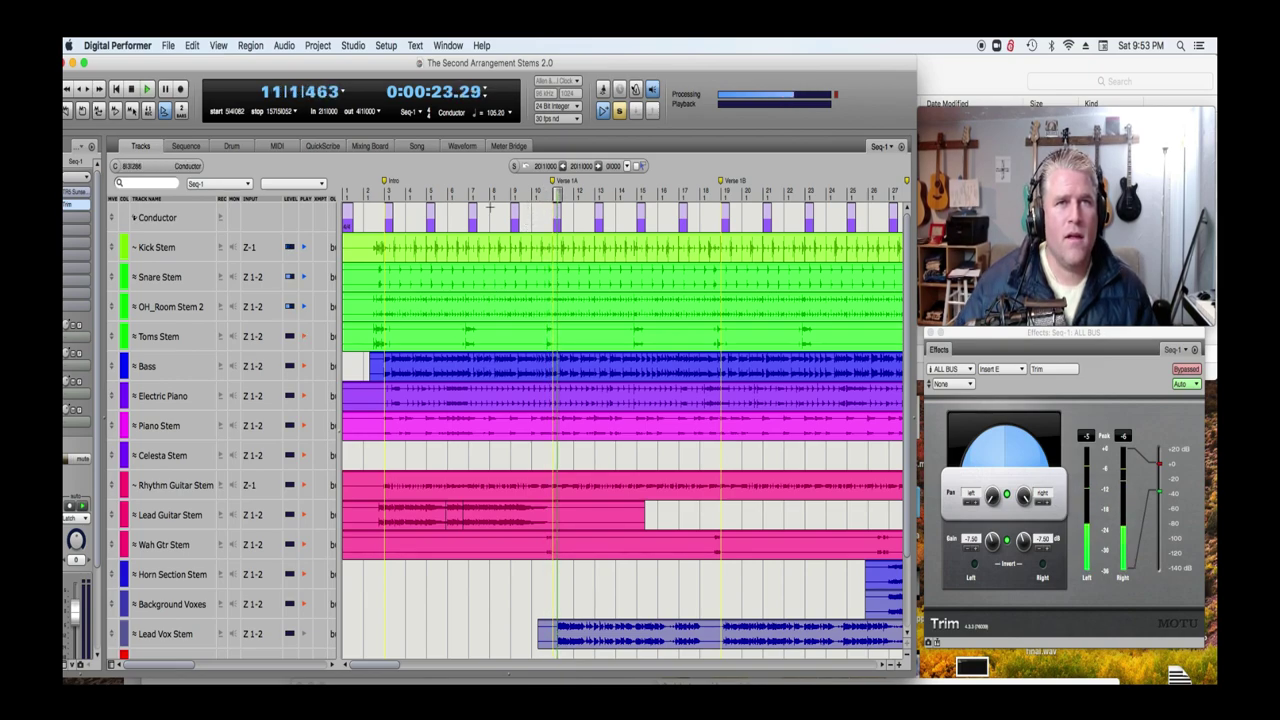
click(350, 213)
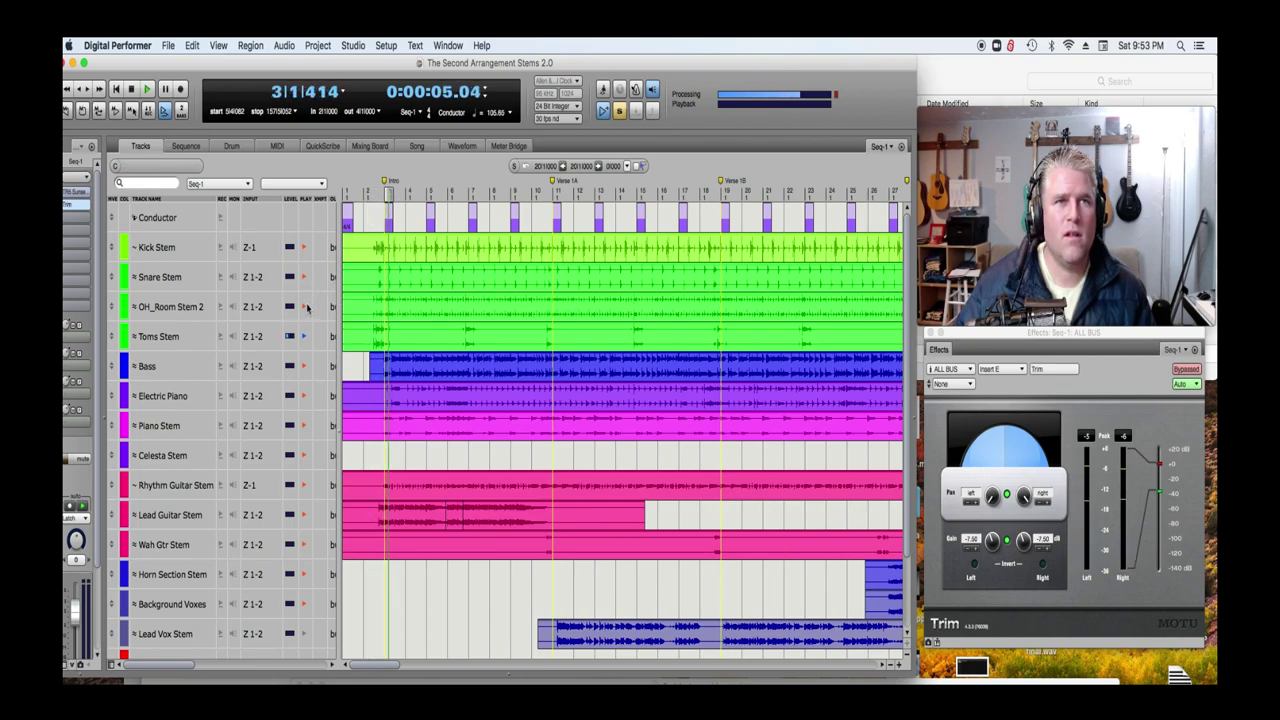
- Solo the OH_Room, Toms, Snare, OH_Room and Kick stems in turn
click(304, 307)
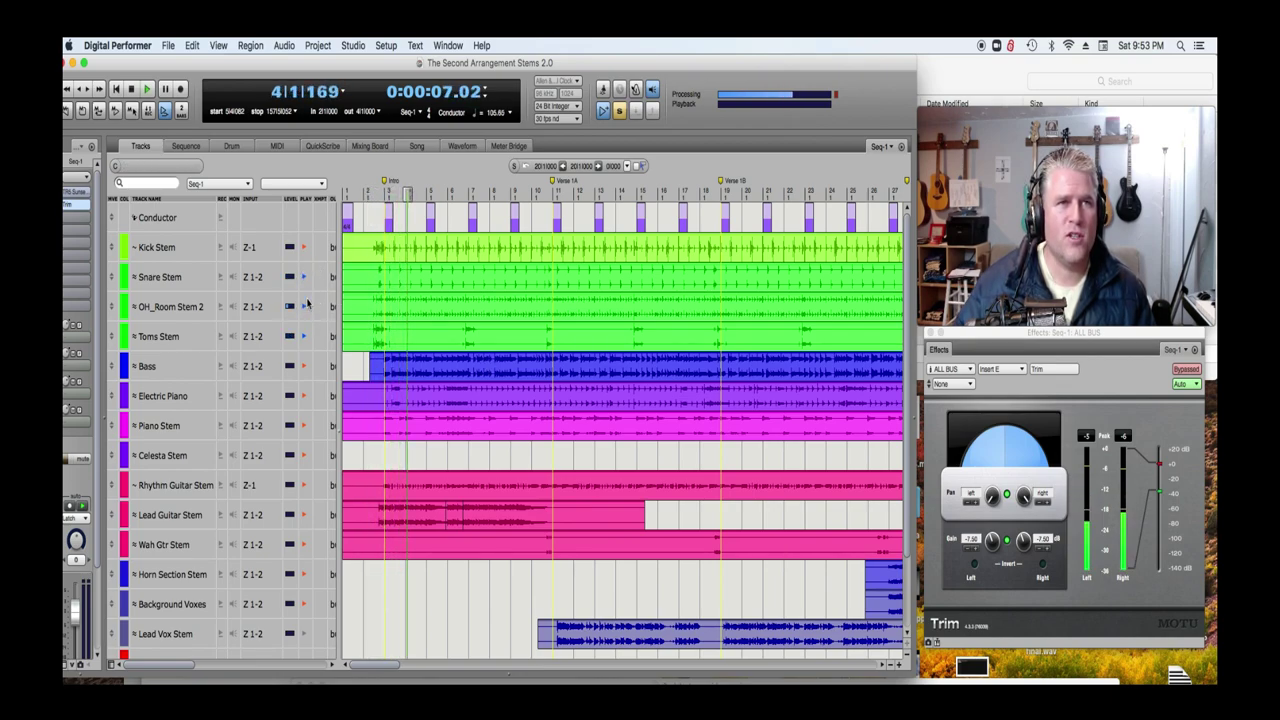
click(303, 320)
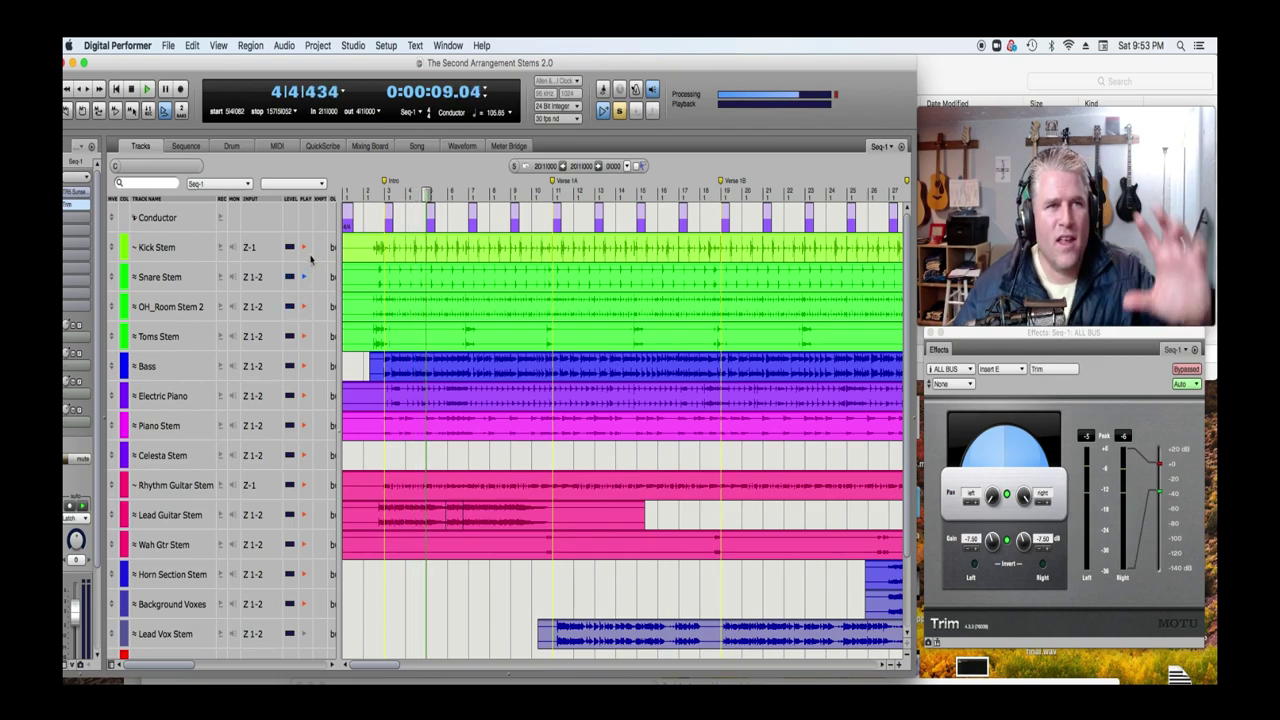
click(304, 337)
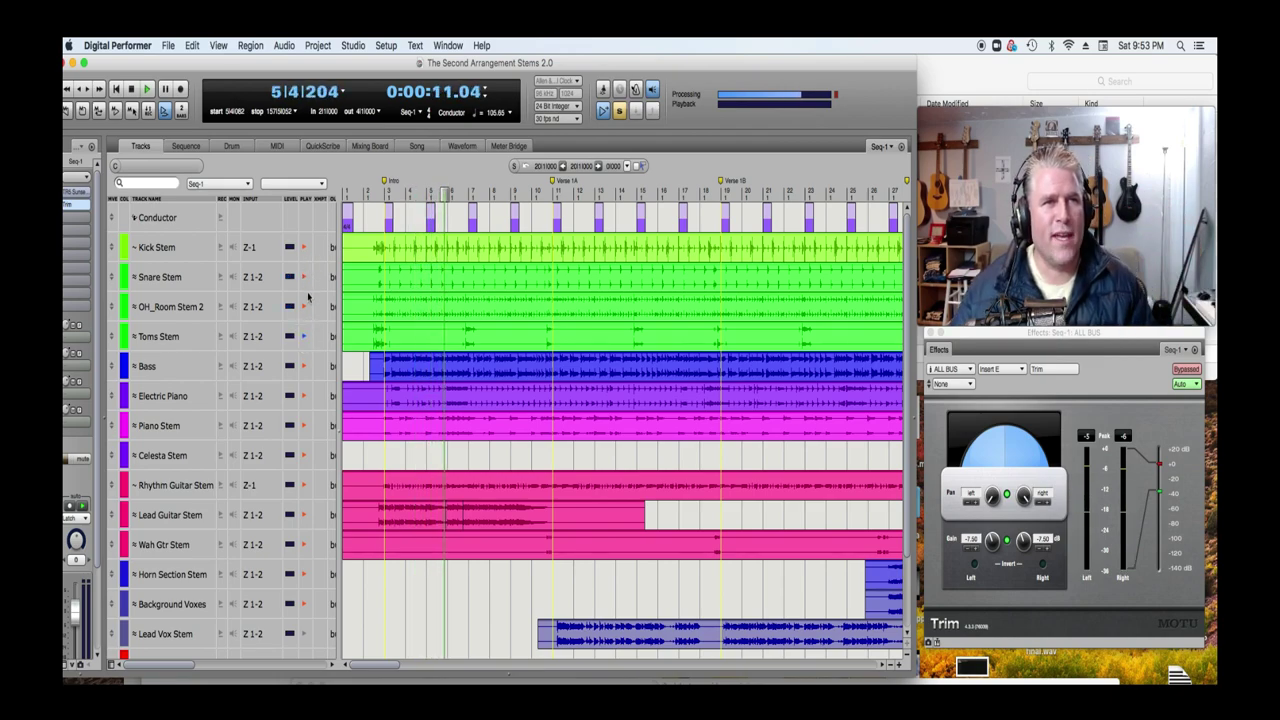
click(304, 277)
click(307, 307)
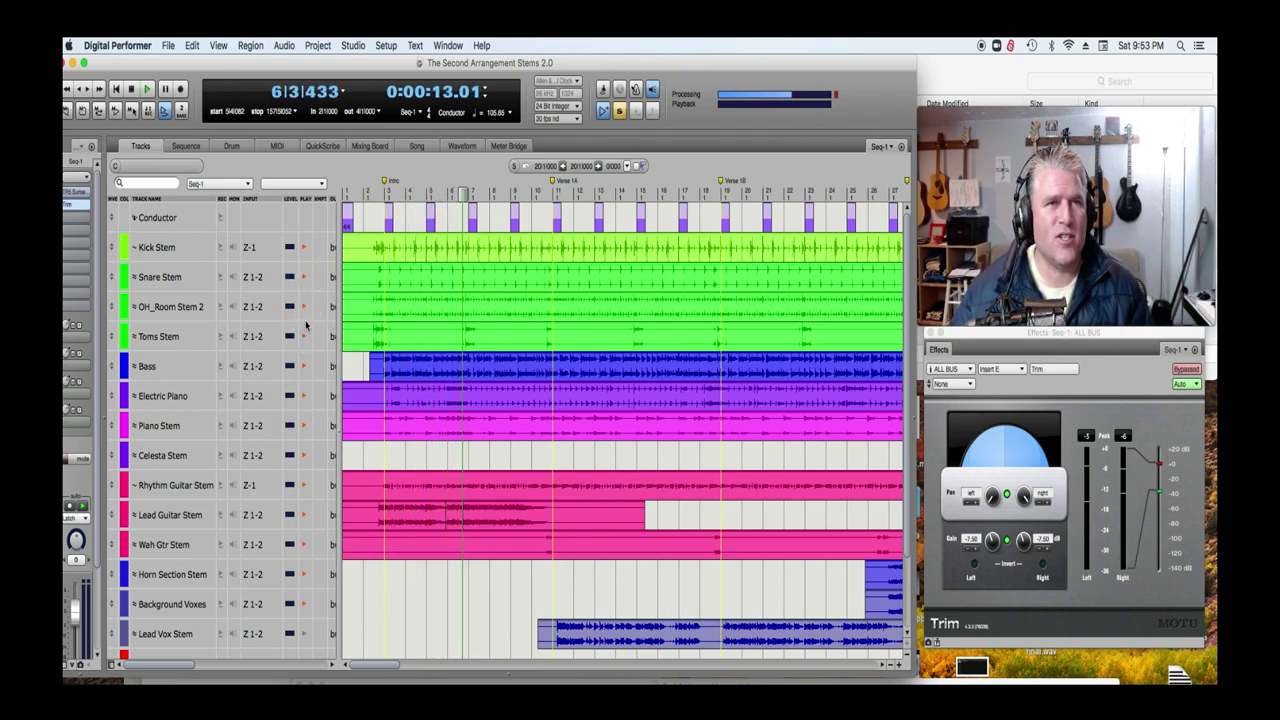
click(304, 248)
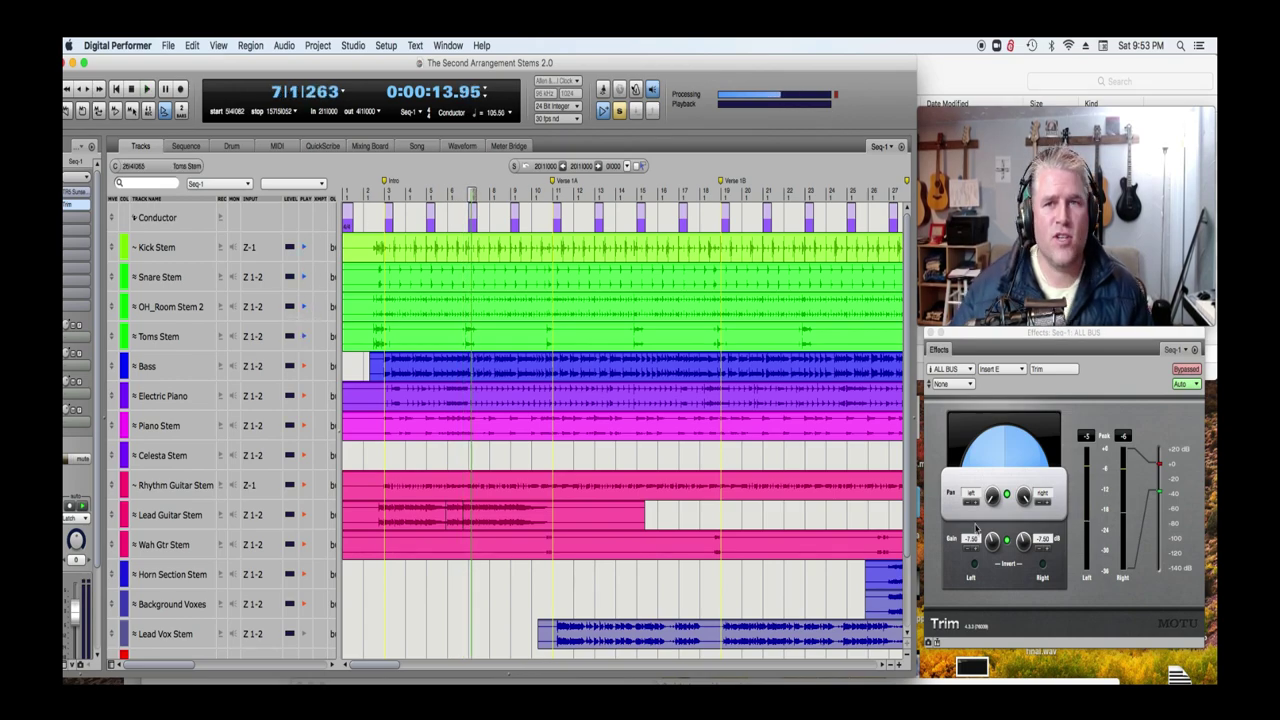
- Zoom out to jump to bar 121, then zoom back in and jump to bars 134 and 138
click(888, 660)
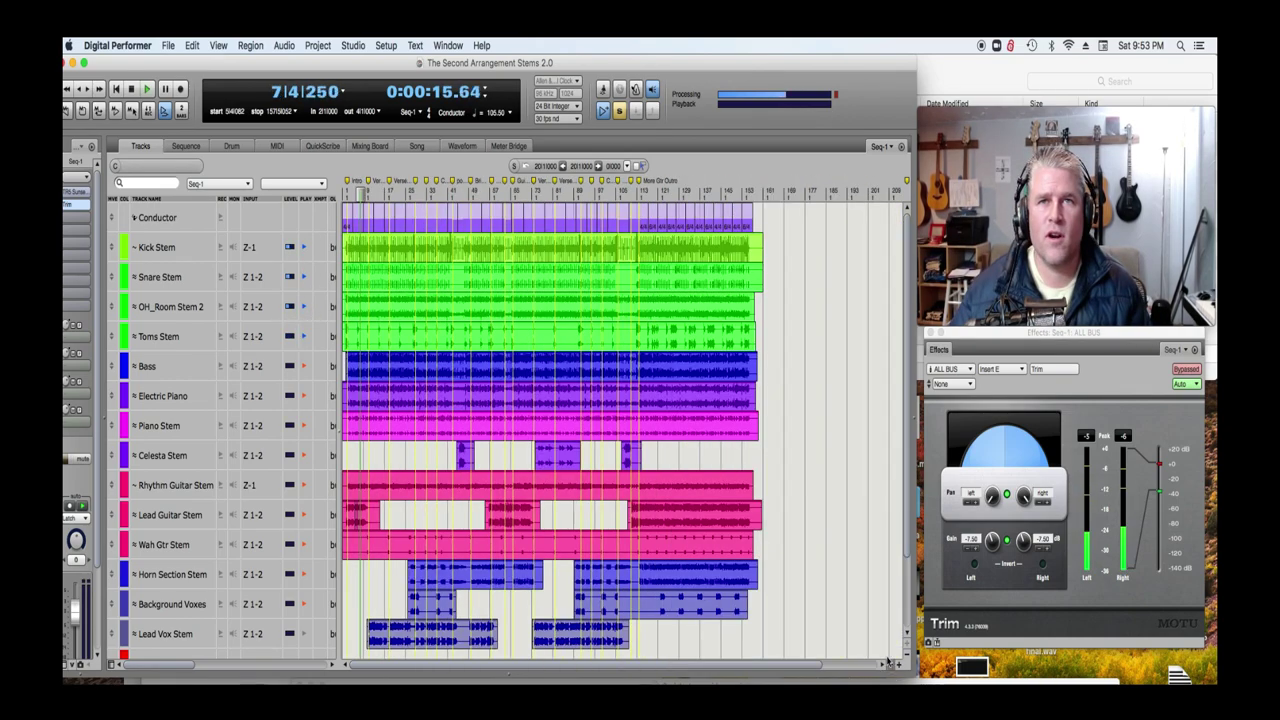
click(500, 190)
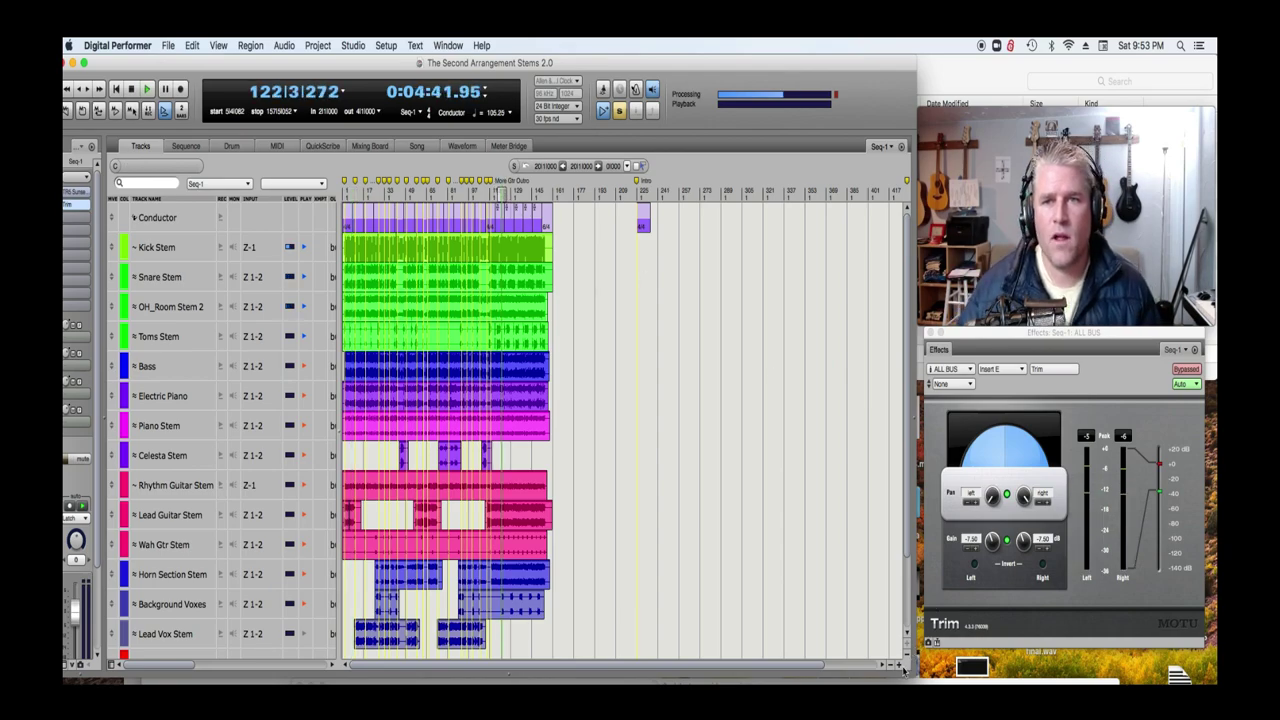
click(902, 668)
click(760, 190)
click(800, 198)
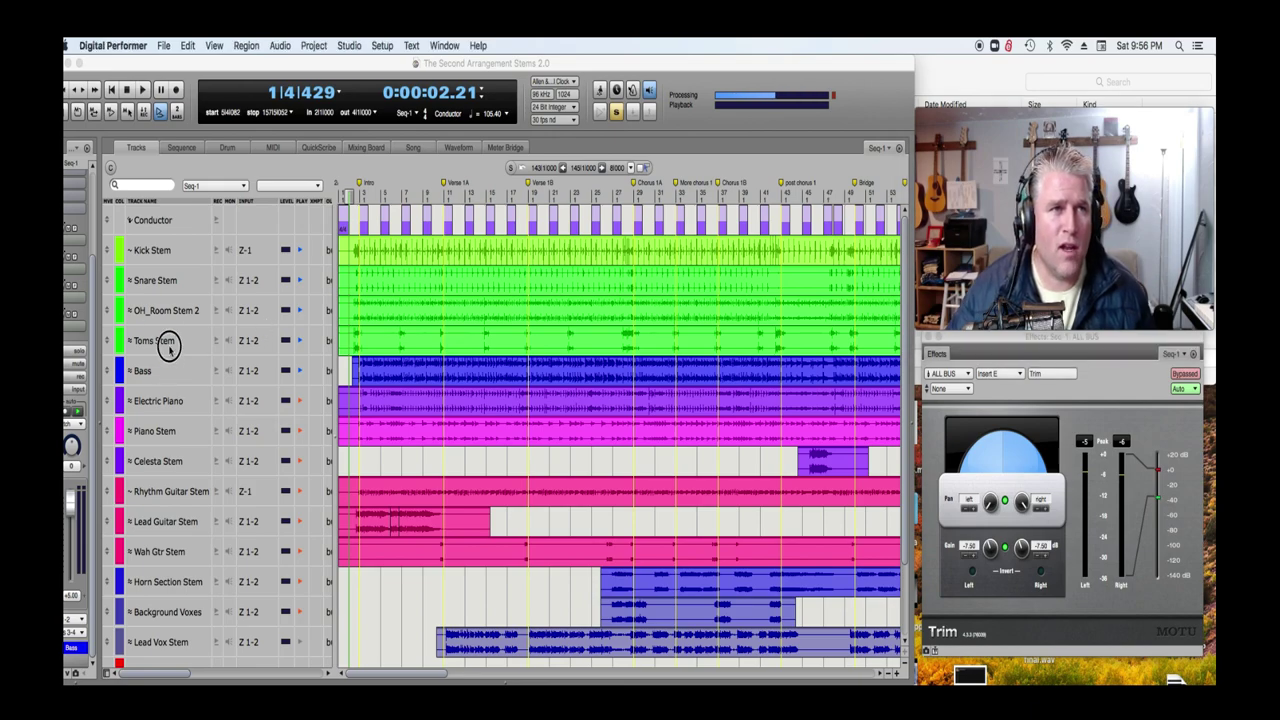
- Select only the Bass track, start playback, and zoom out the timeline
drag(170, 388, 169, 251)
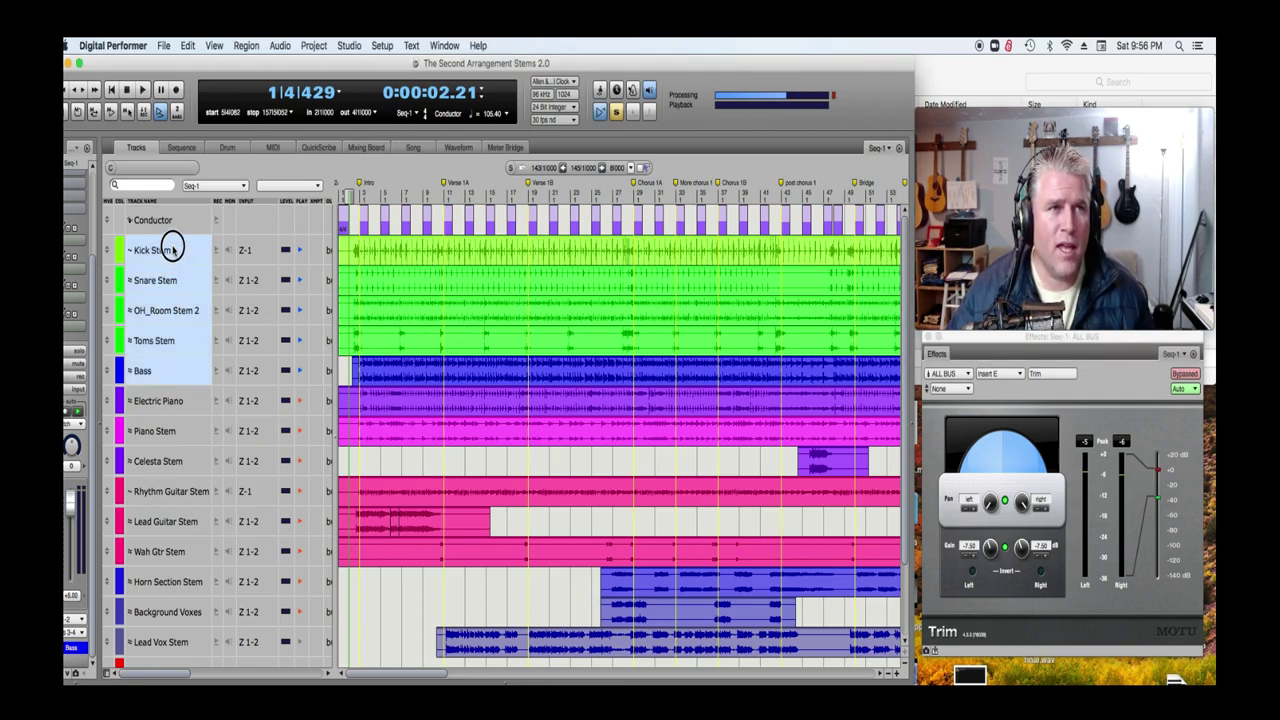
click(156, 373)
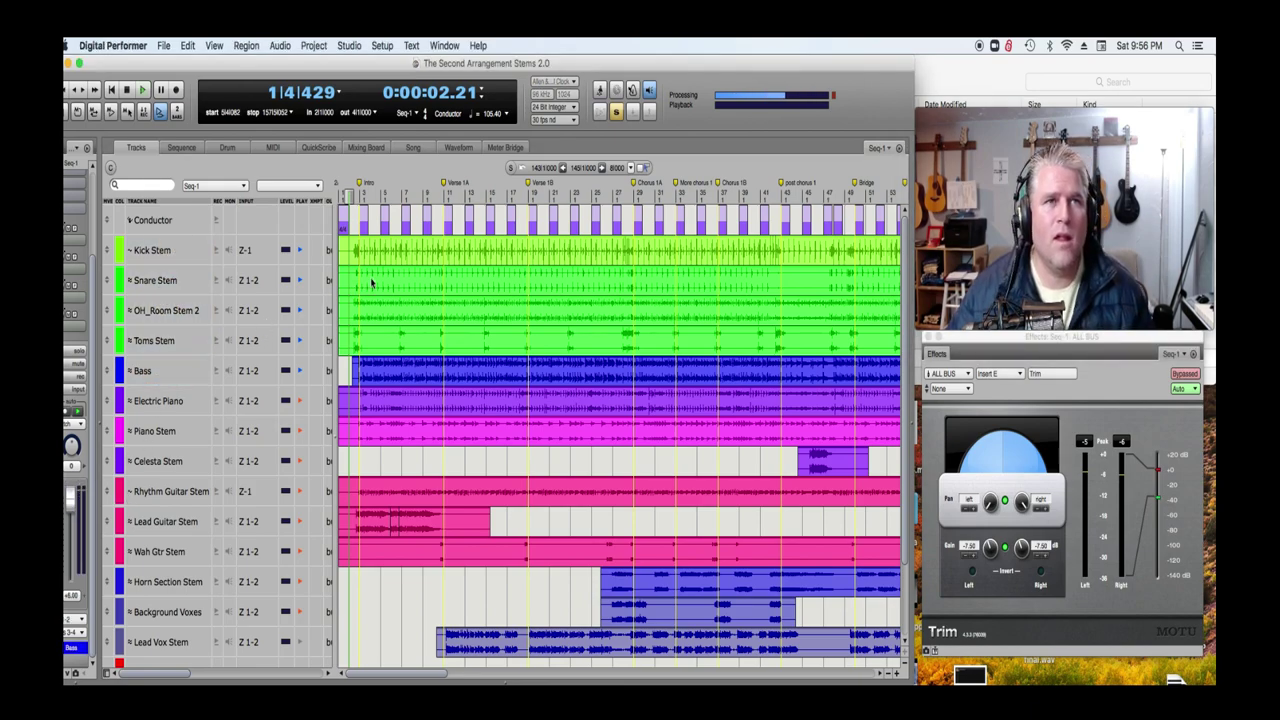
key(space)
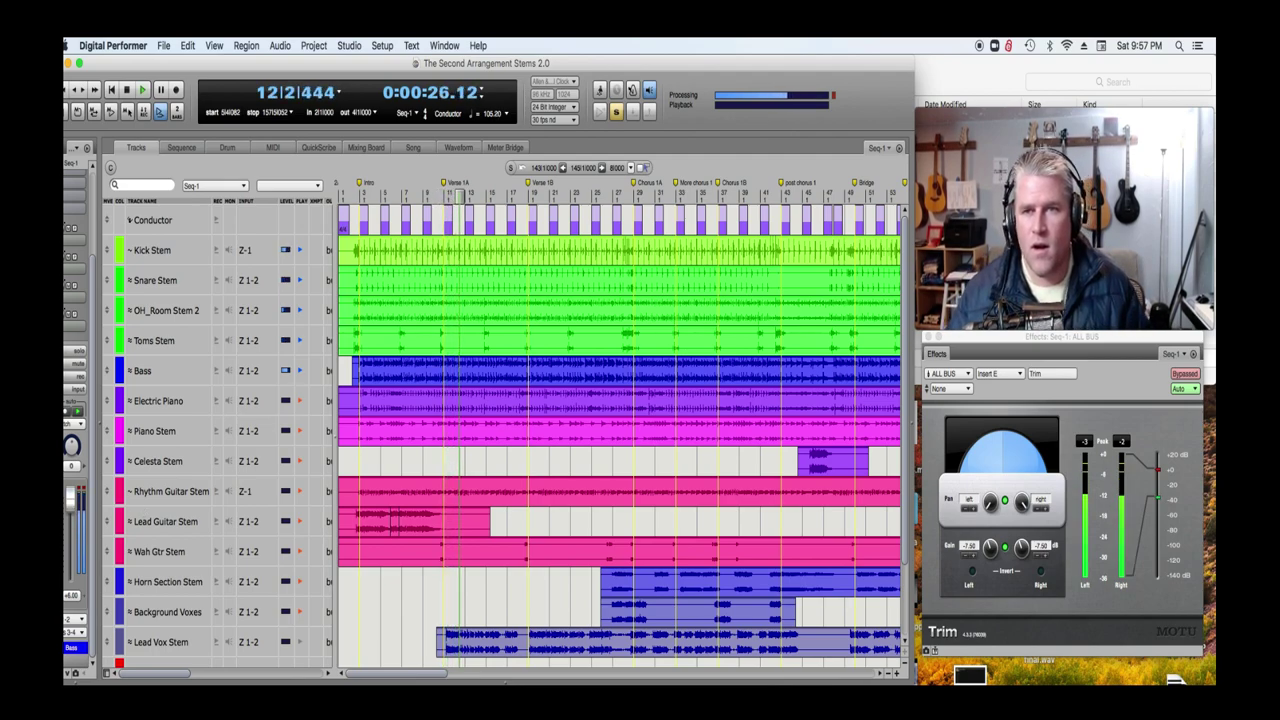
click(888, 675)
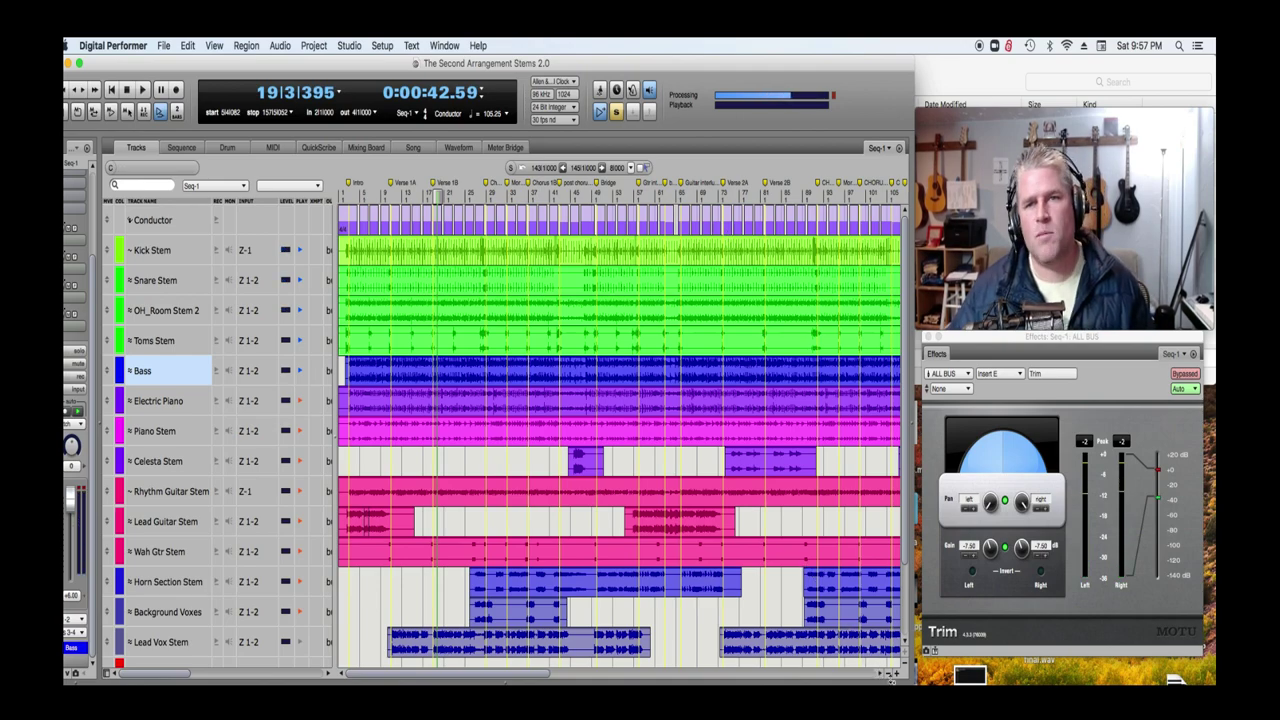
- Disable playback of the Kick, Snare, OH_Room and Toms stems, then play and stop the Bass
click(888, 675)
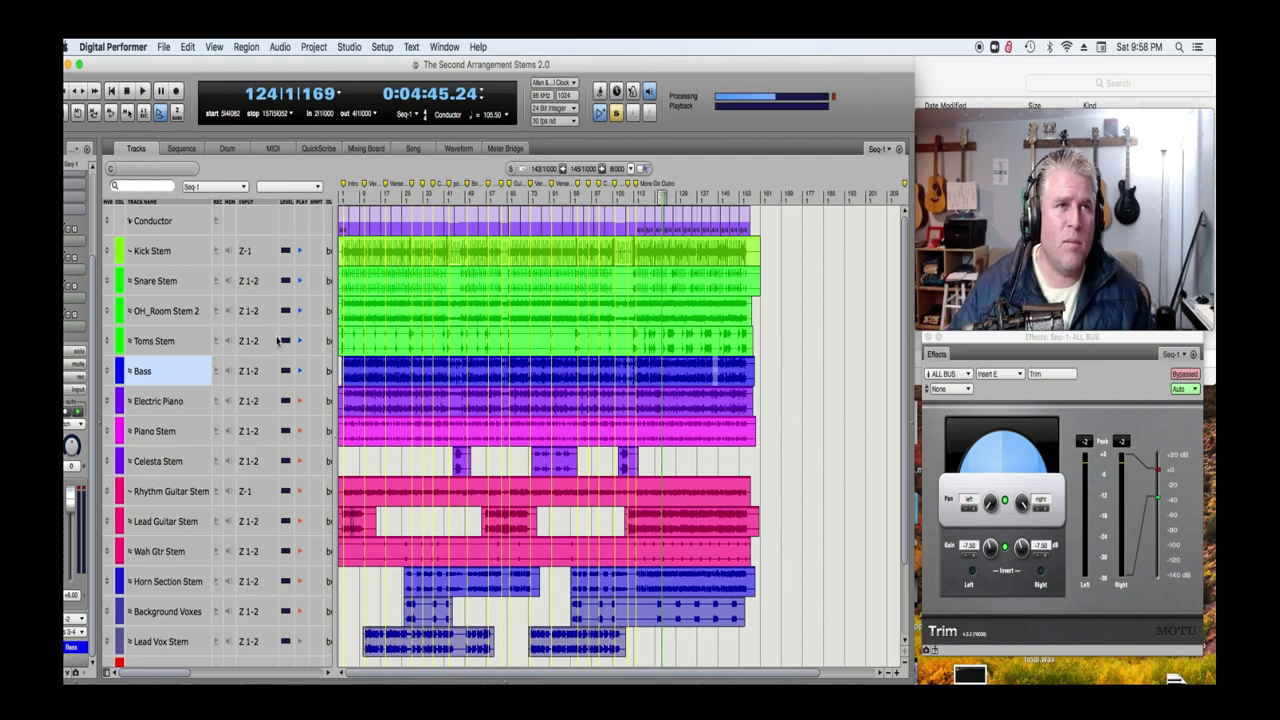
mouse_move(297, 343)
mouse_down()
mouse_move(286, 300)
mouse_move(300, 250)
mouse_up()
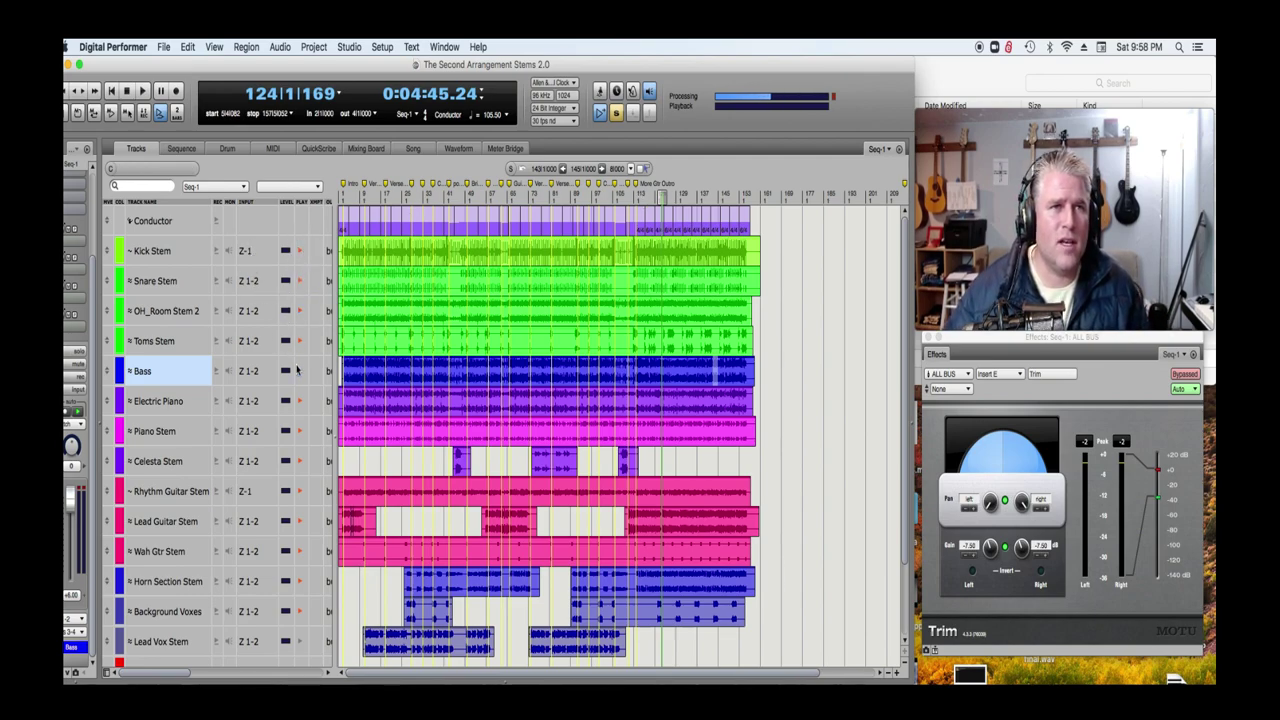
key(space)
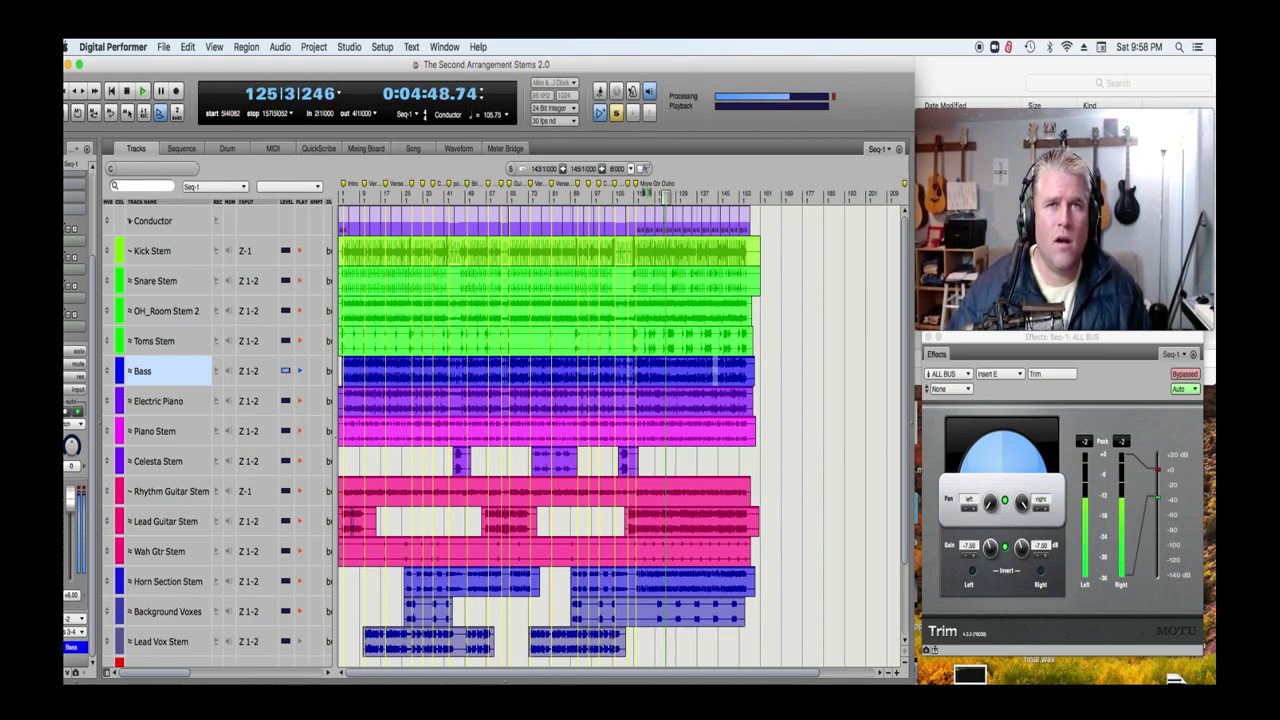
key(space)
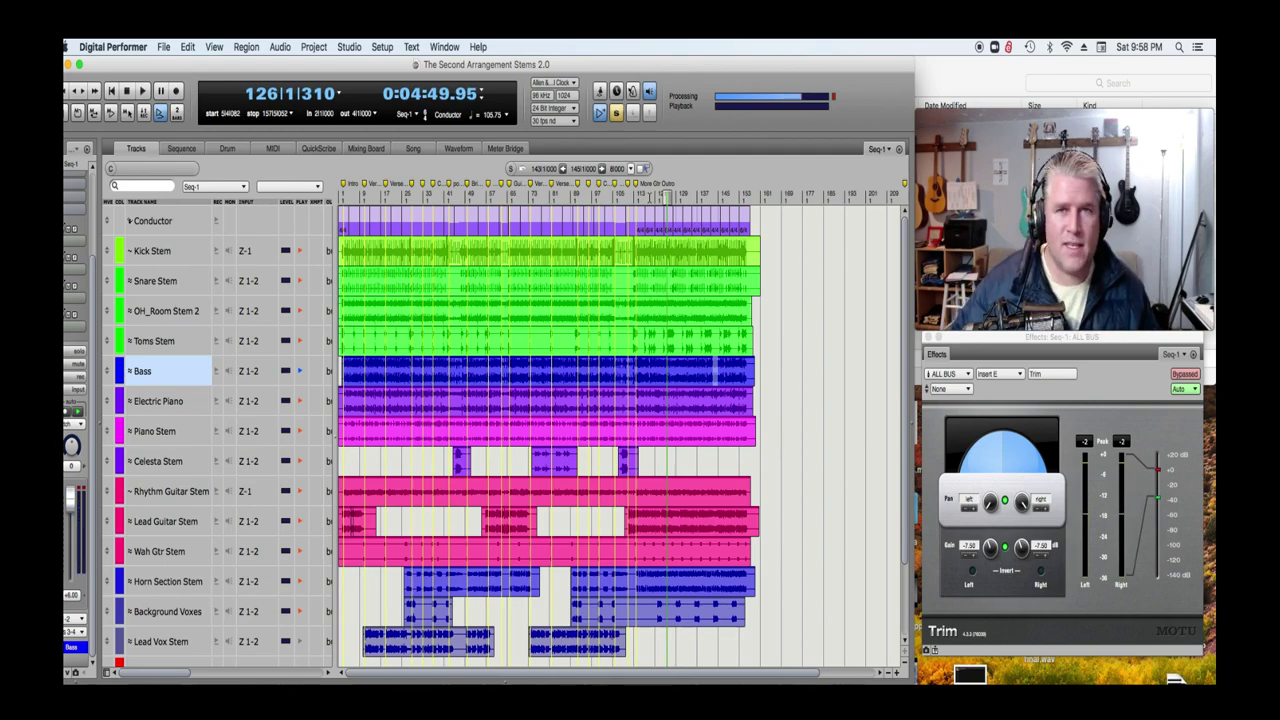
- Play from bar 52, re-enable the drum stems, stop, and switch to QuickTime Player
click(473, 188)
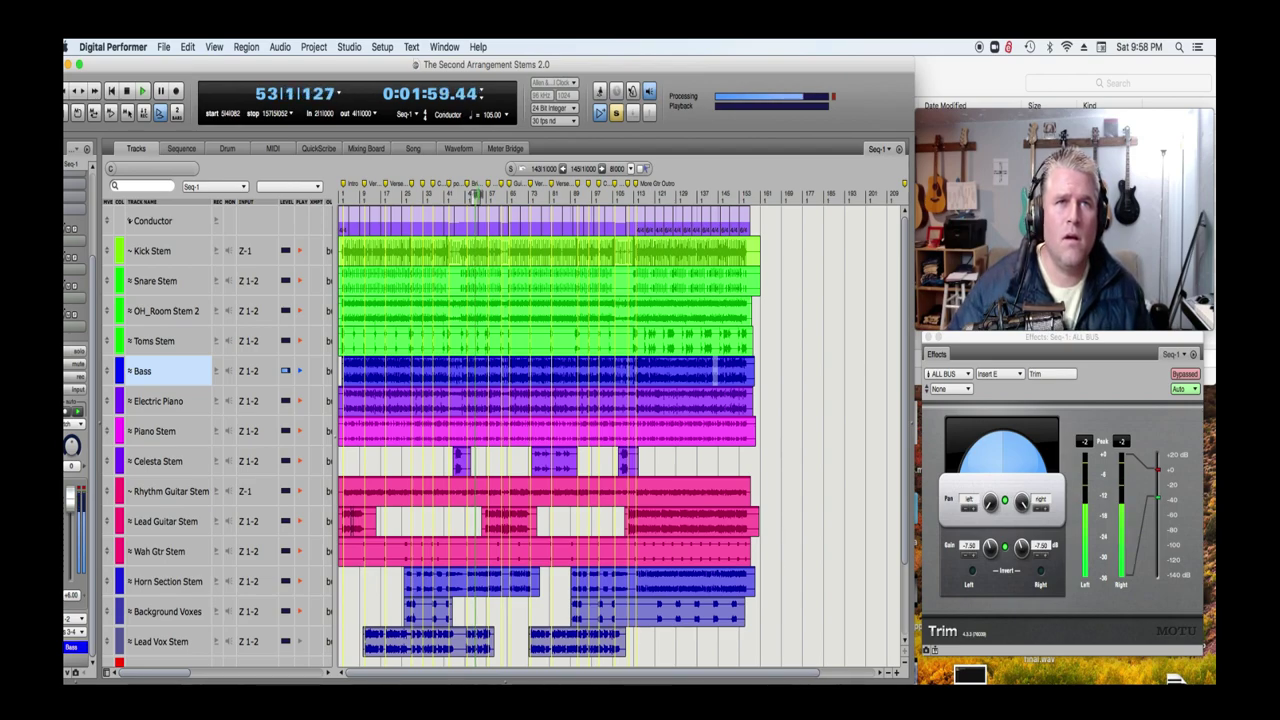
drag(296, 330, 302, 260)
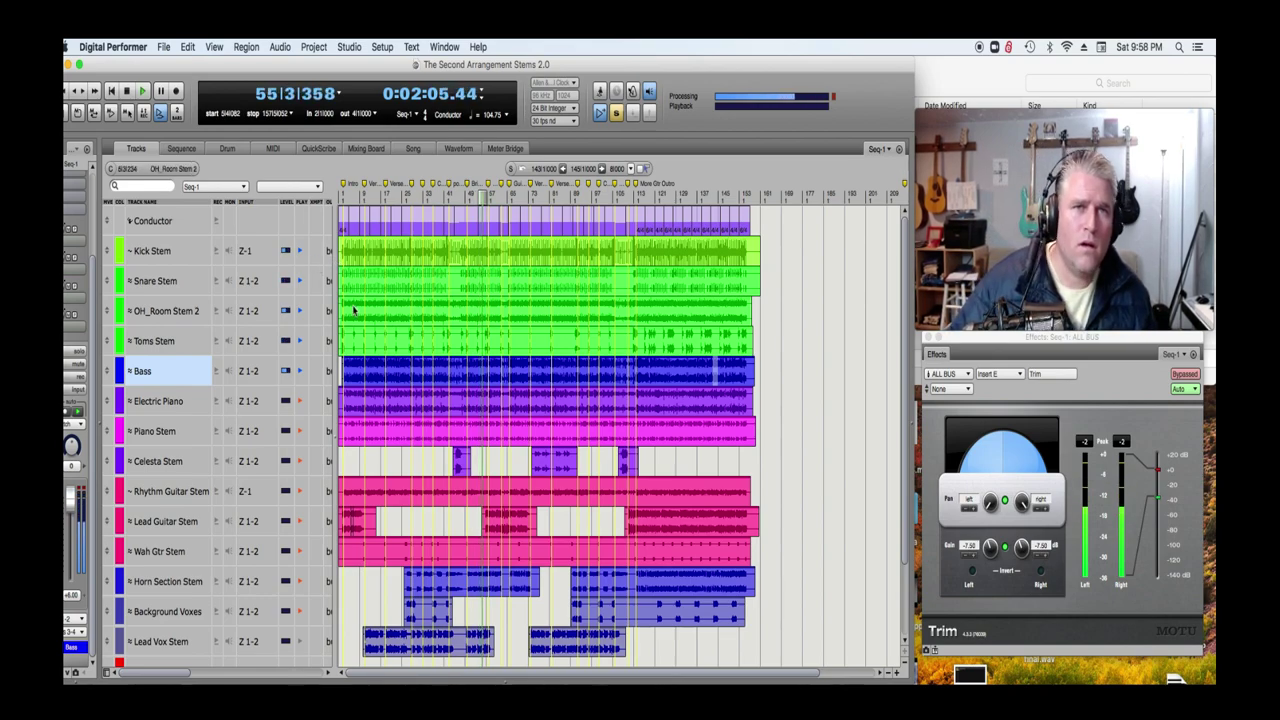
key(space)
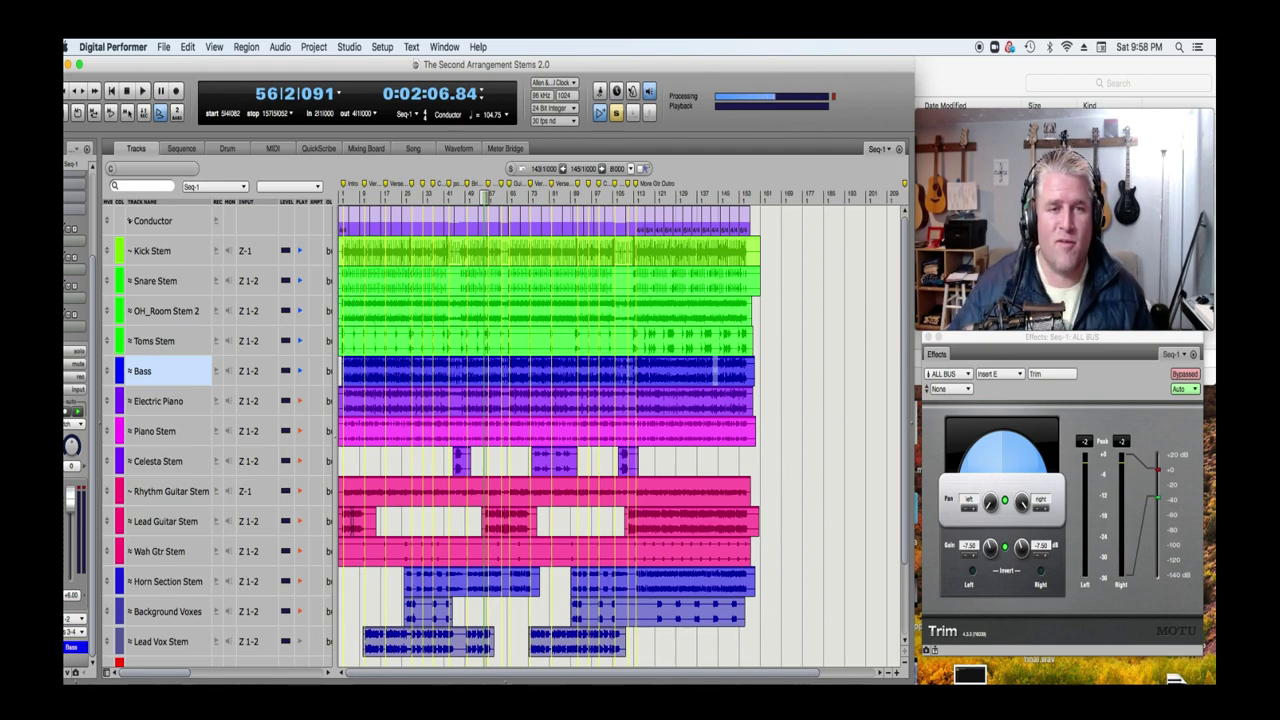
key(super+Tab)
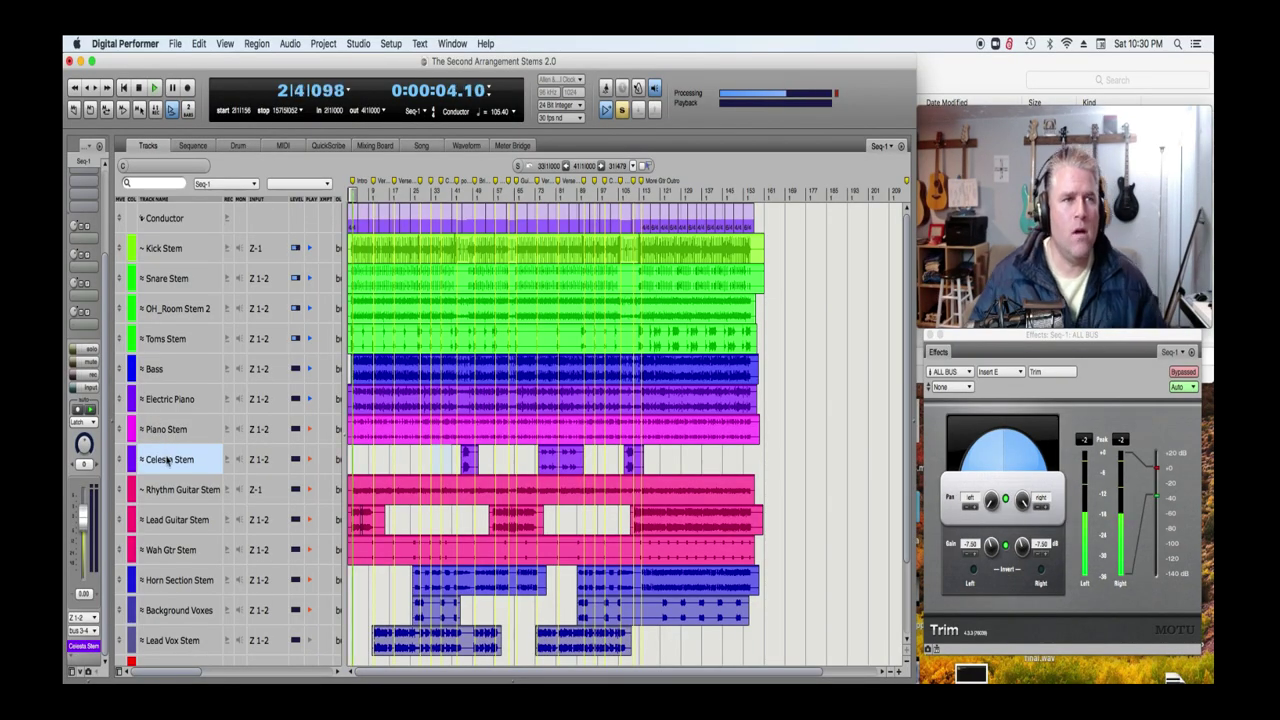
- Select Electric Piano and toggle the drums and Bass out of and back into playback
click(178, 403)
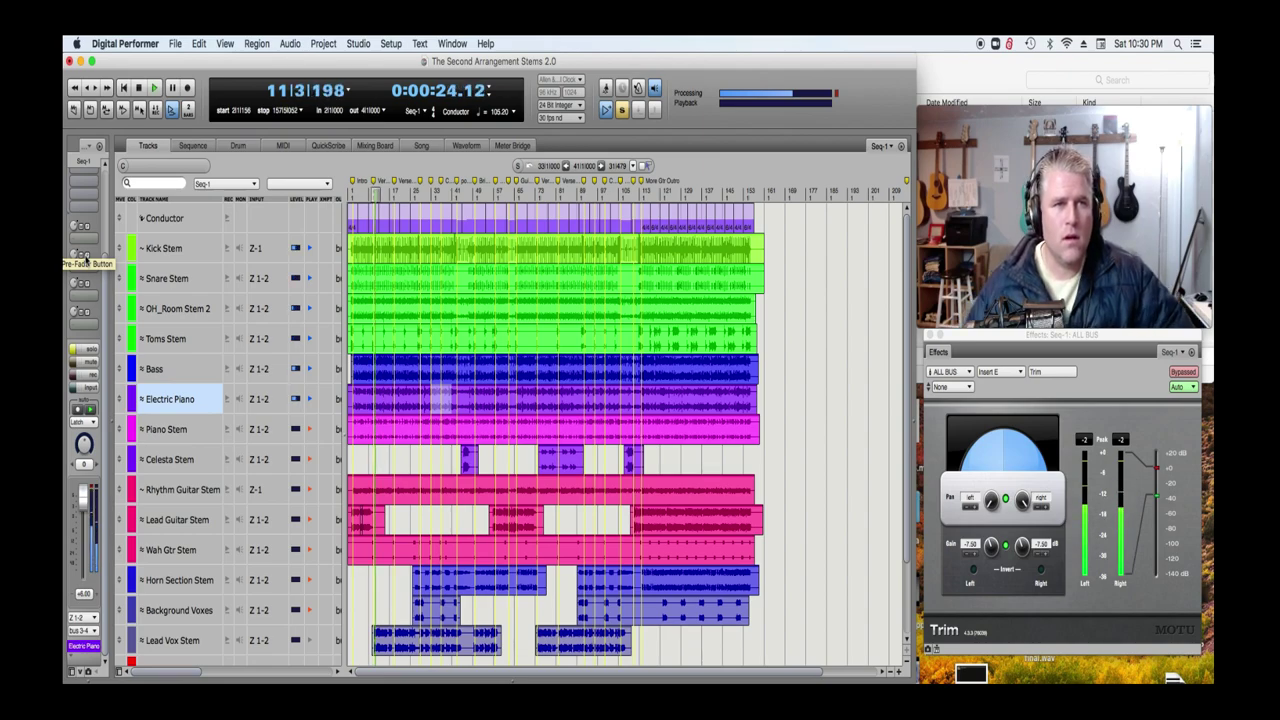
drag(309, 366, 313, 252)
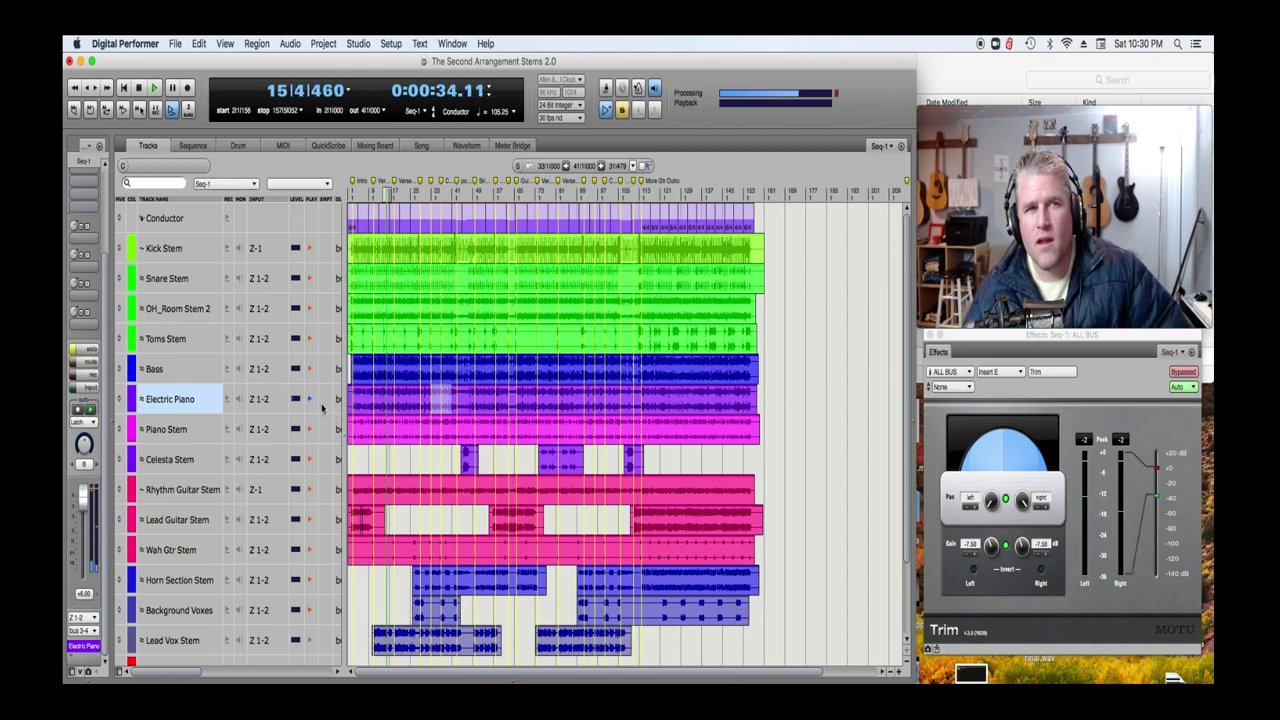
drag(309, 372, 309, 248)
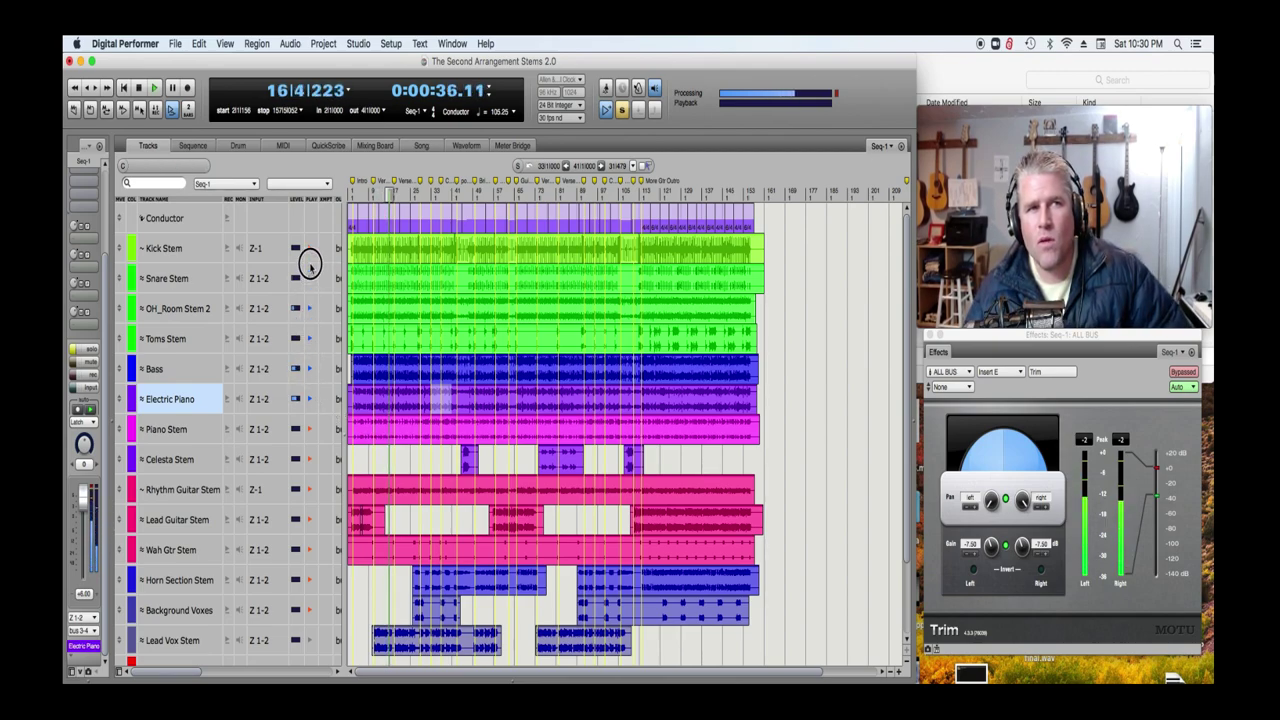
click(309, 369)
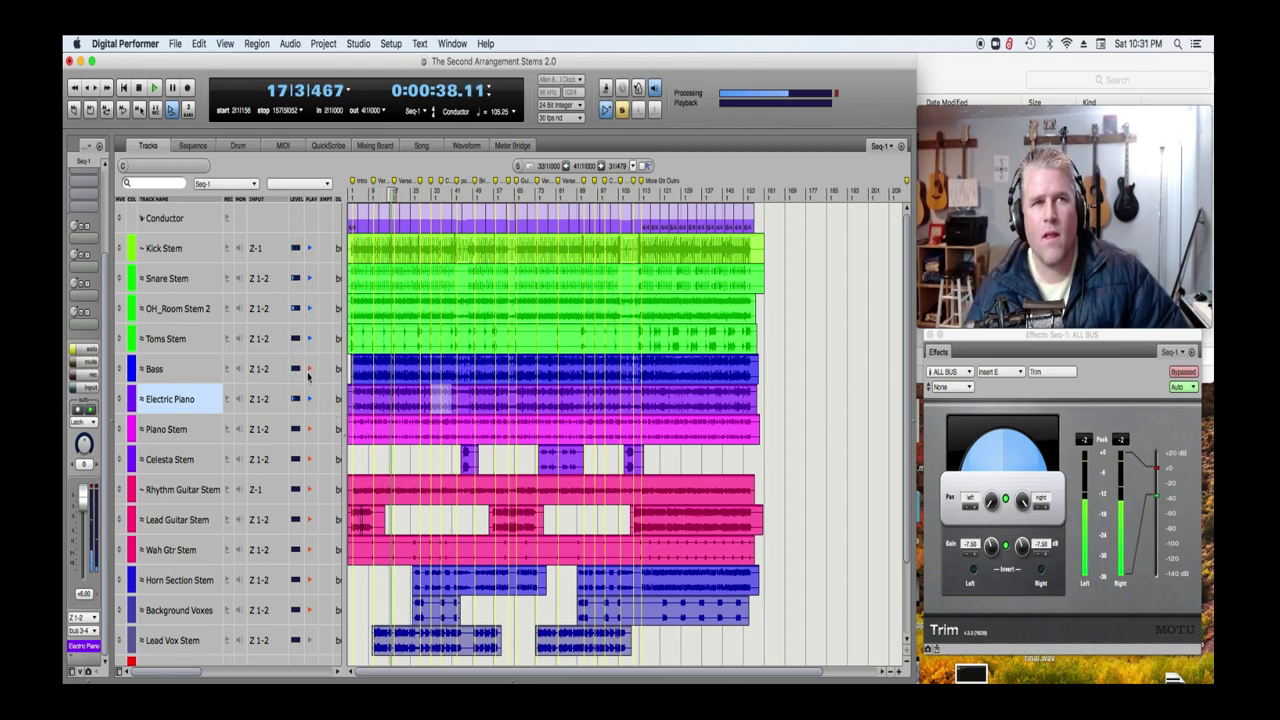
click(309, 369)
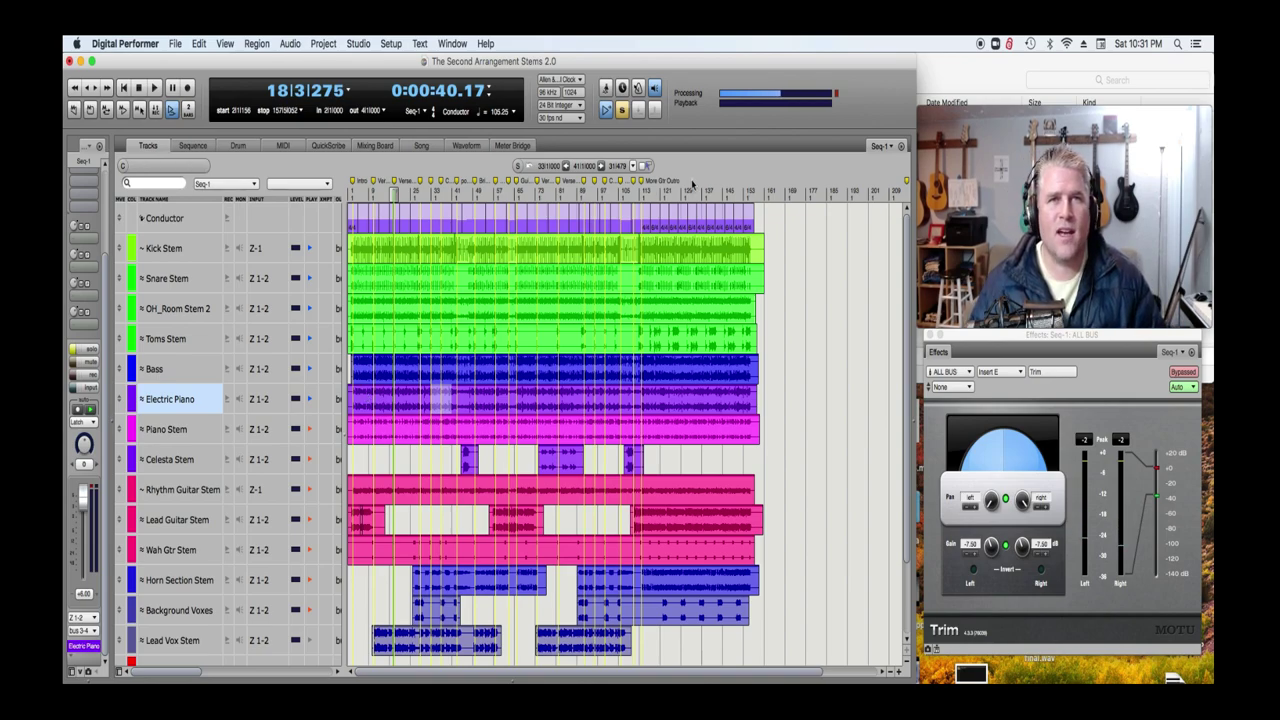
- Move the playhead to bar 113 and play the stems until stopping around bar 124
click(650, 189)
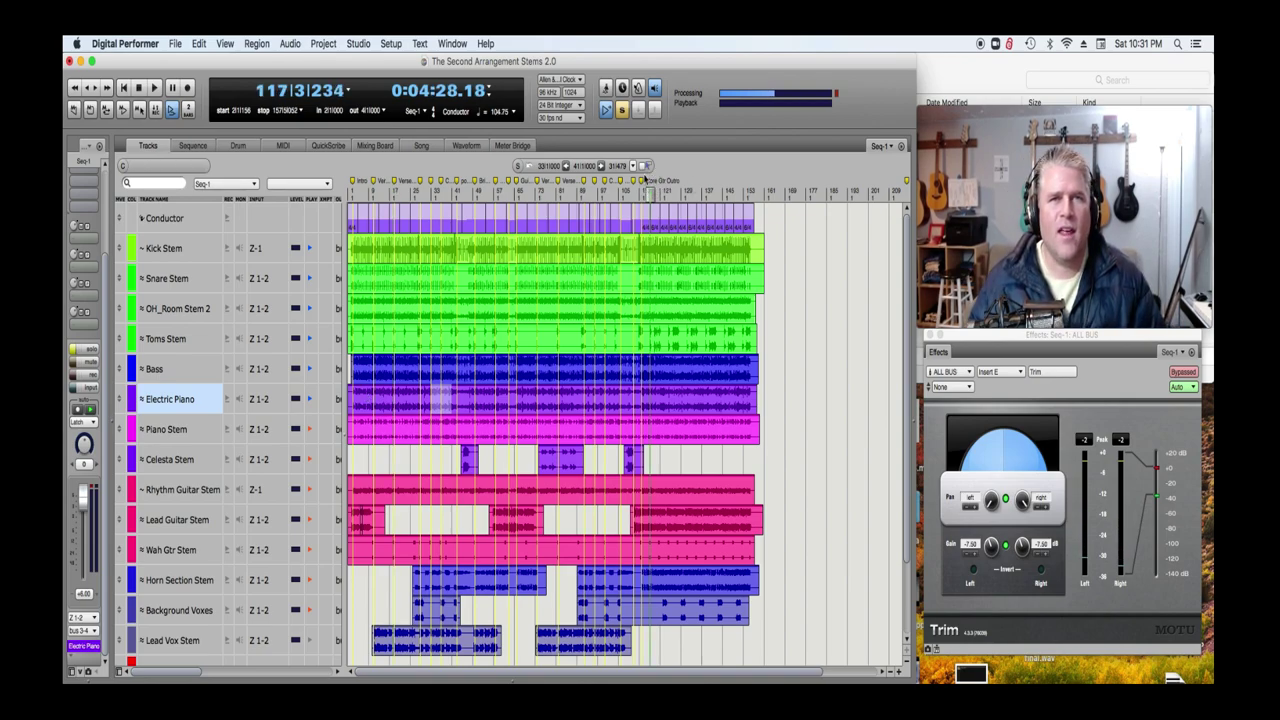
click(643, 189)
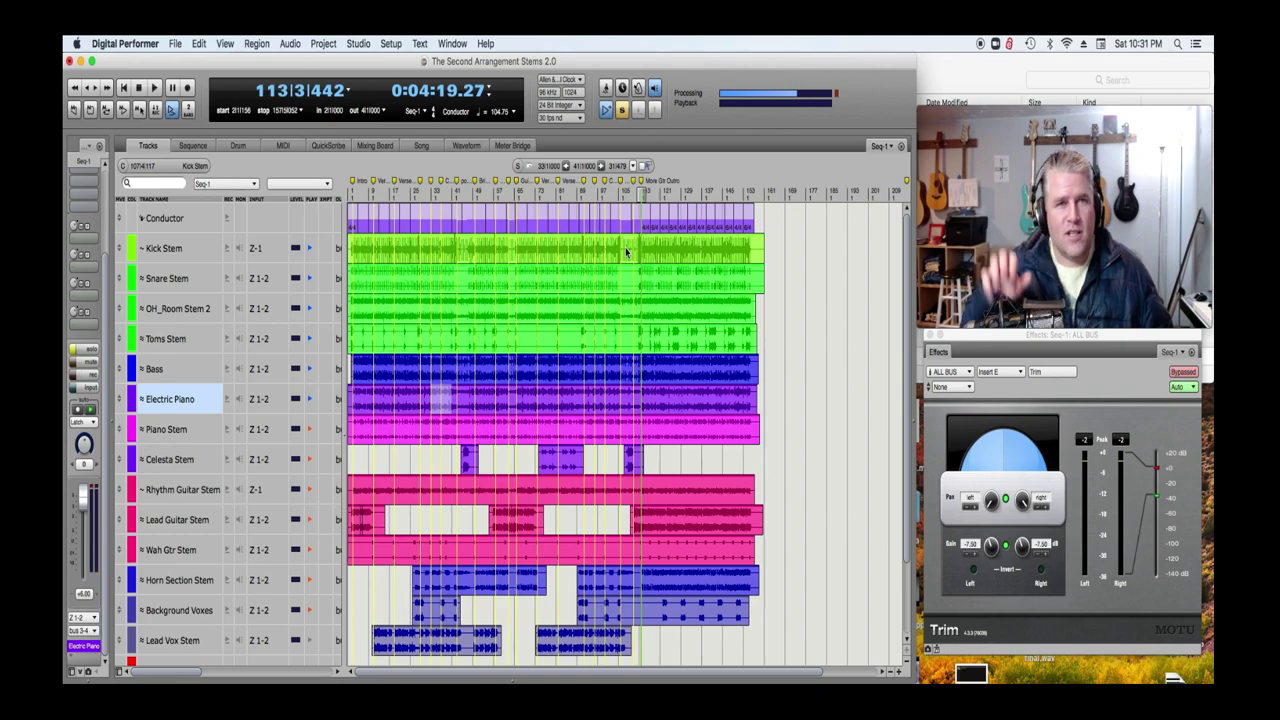
key(space)
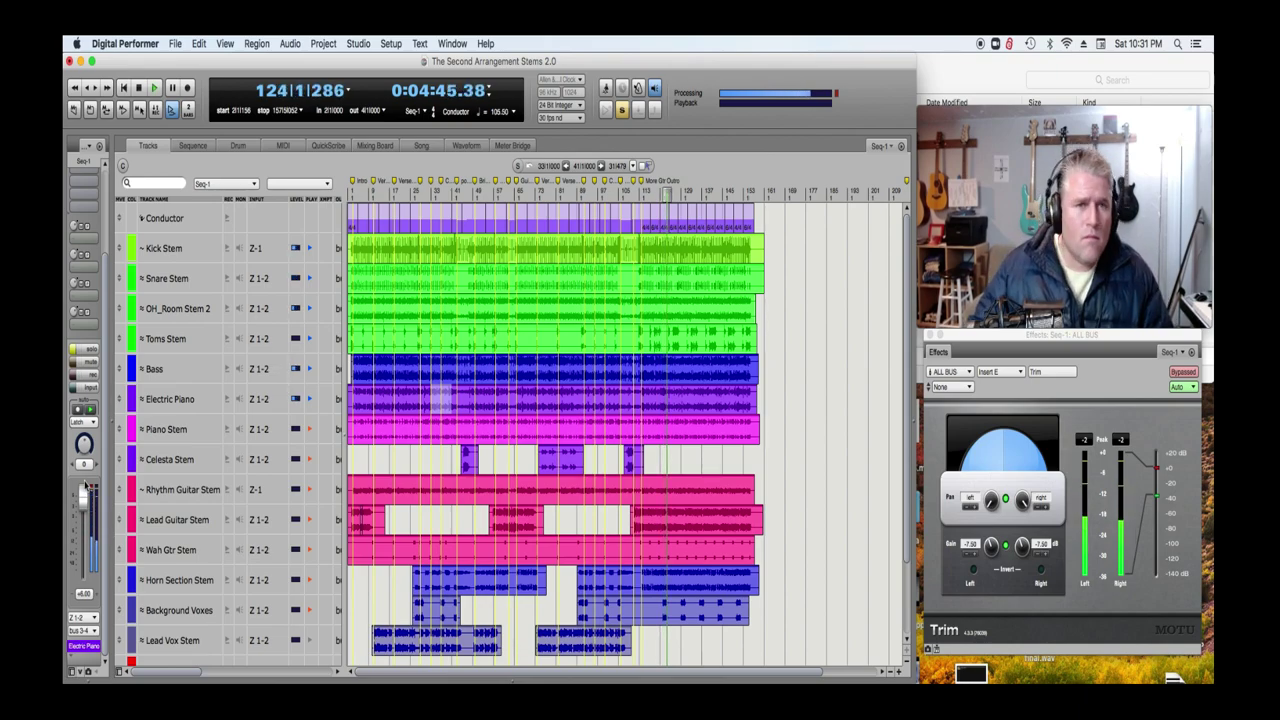
key(space)
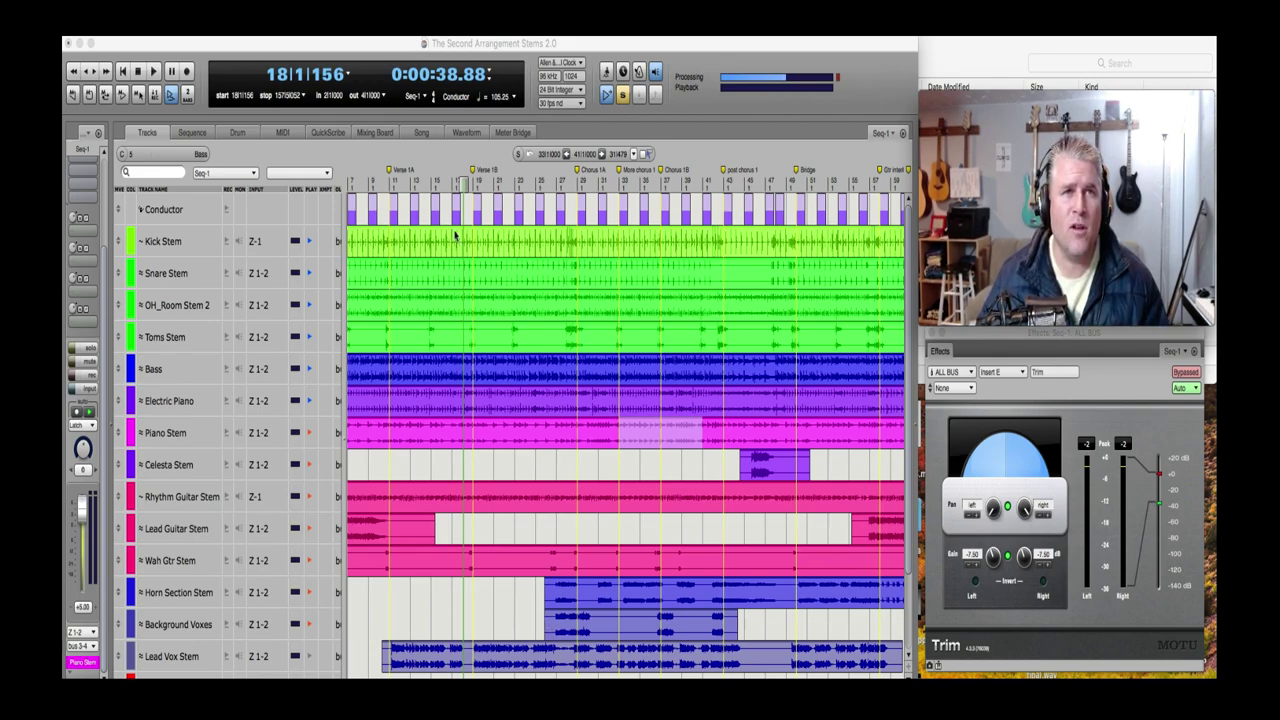
- Set the playhead to bar 18, enable the Piano and Electric Piano stems, and start playback
click(465, 186)
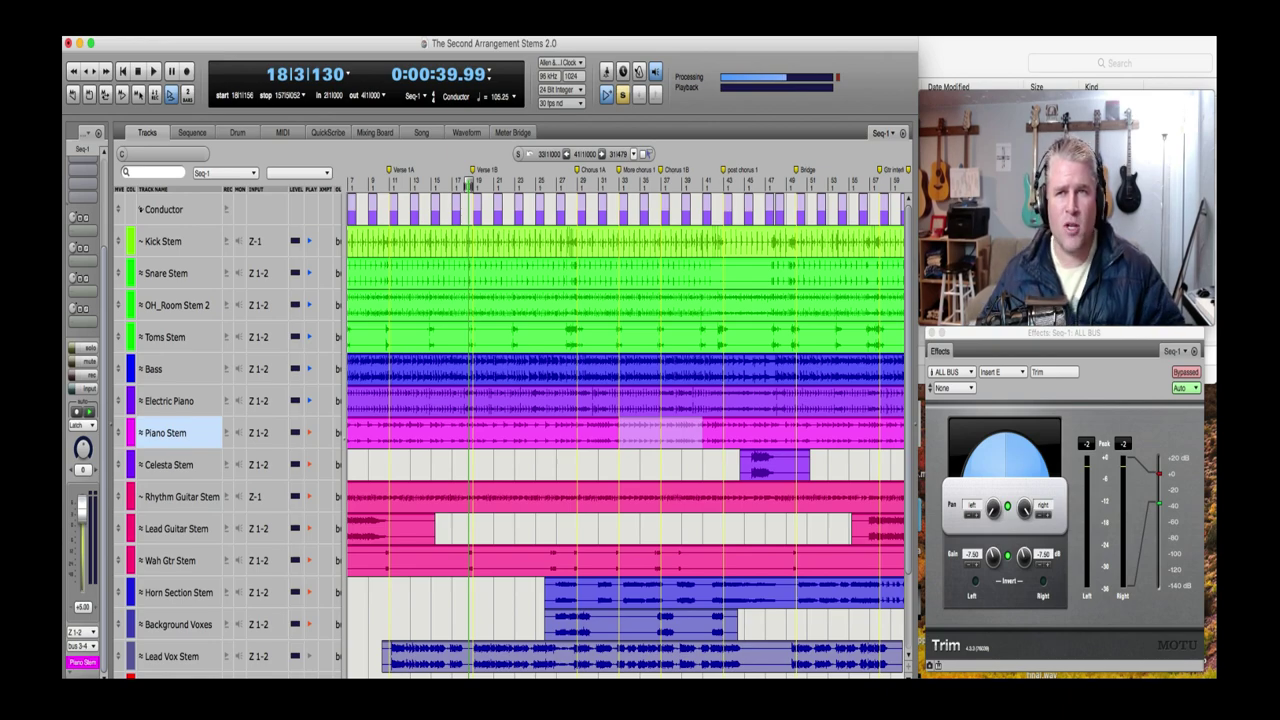
drag(468, 183, 463, 183)
click(167, 405)
click(174, 432)
click(309, 433)
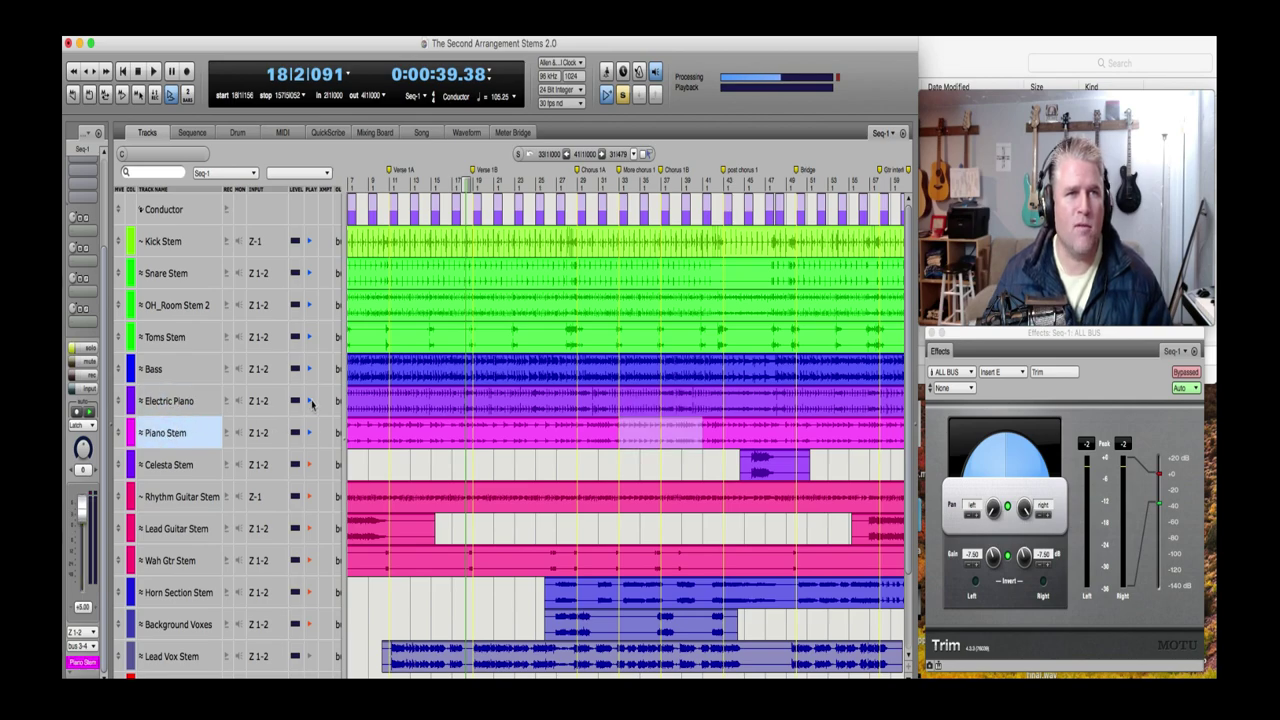
click(310, 401)
key(space)
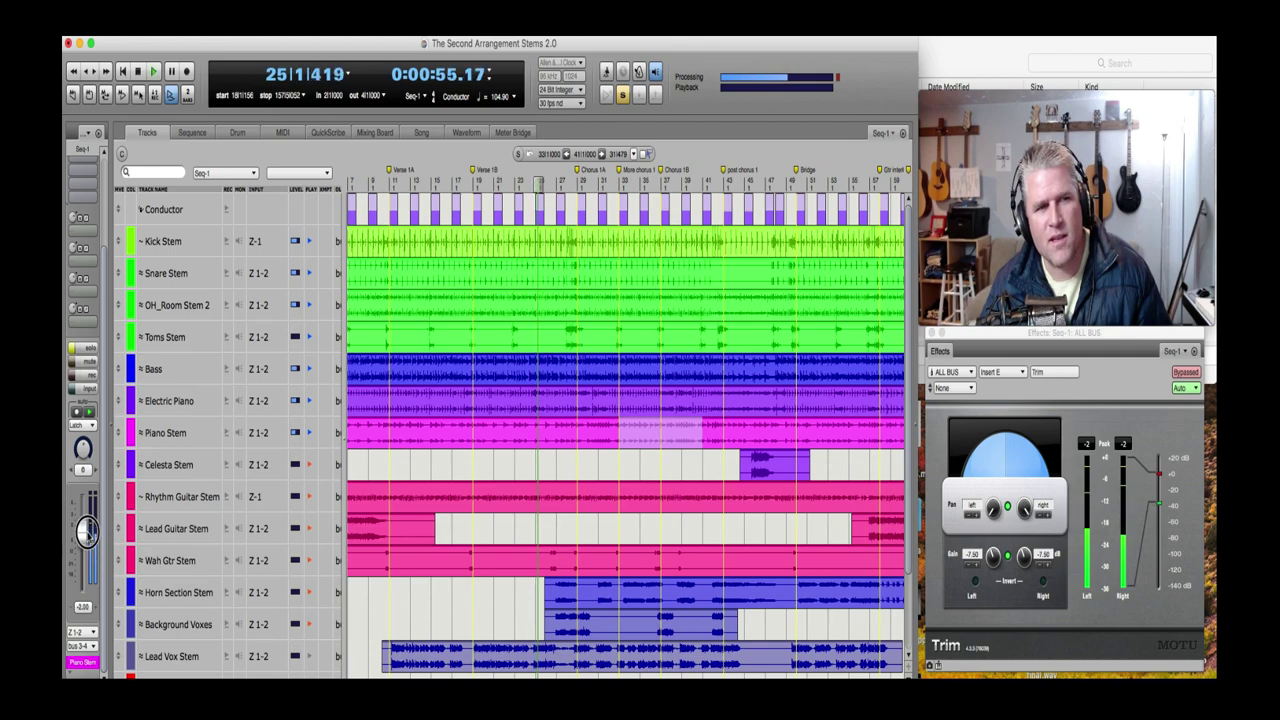
- Lower the Piano Stem fader to around -3.8 dB
drag(88, 532, 82, 577)
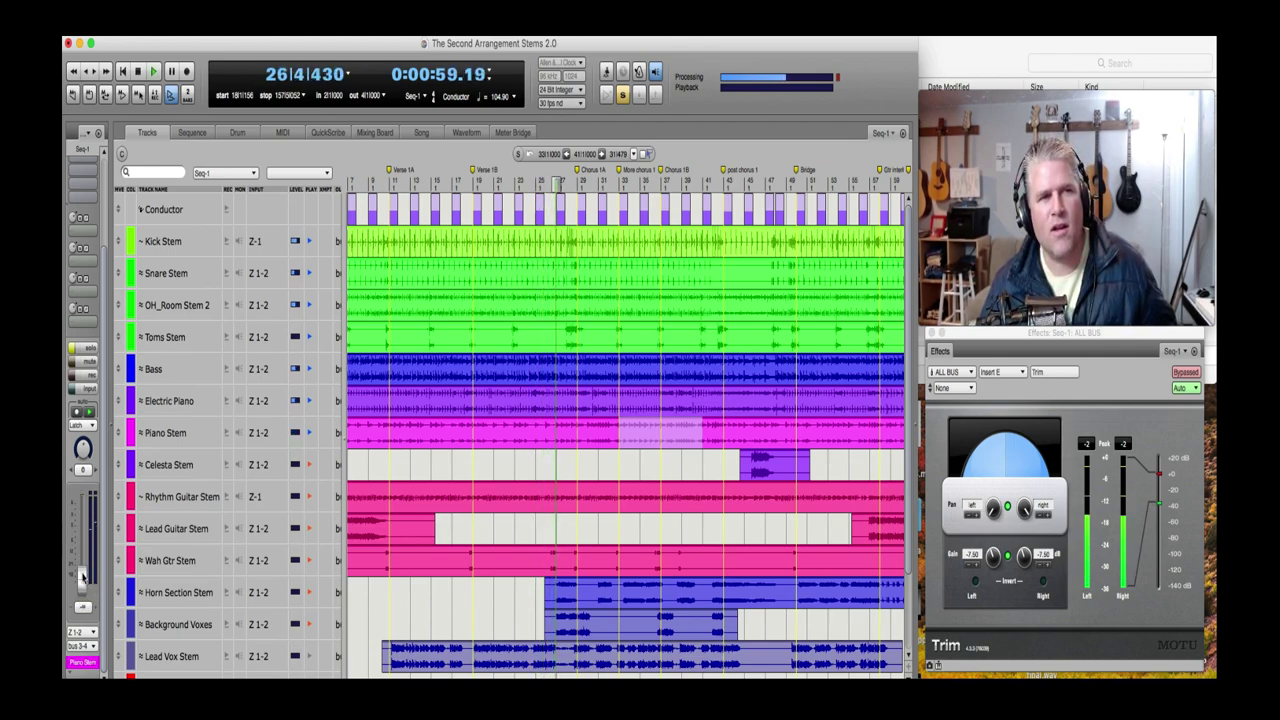
drag(83, 576, 88, 536)
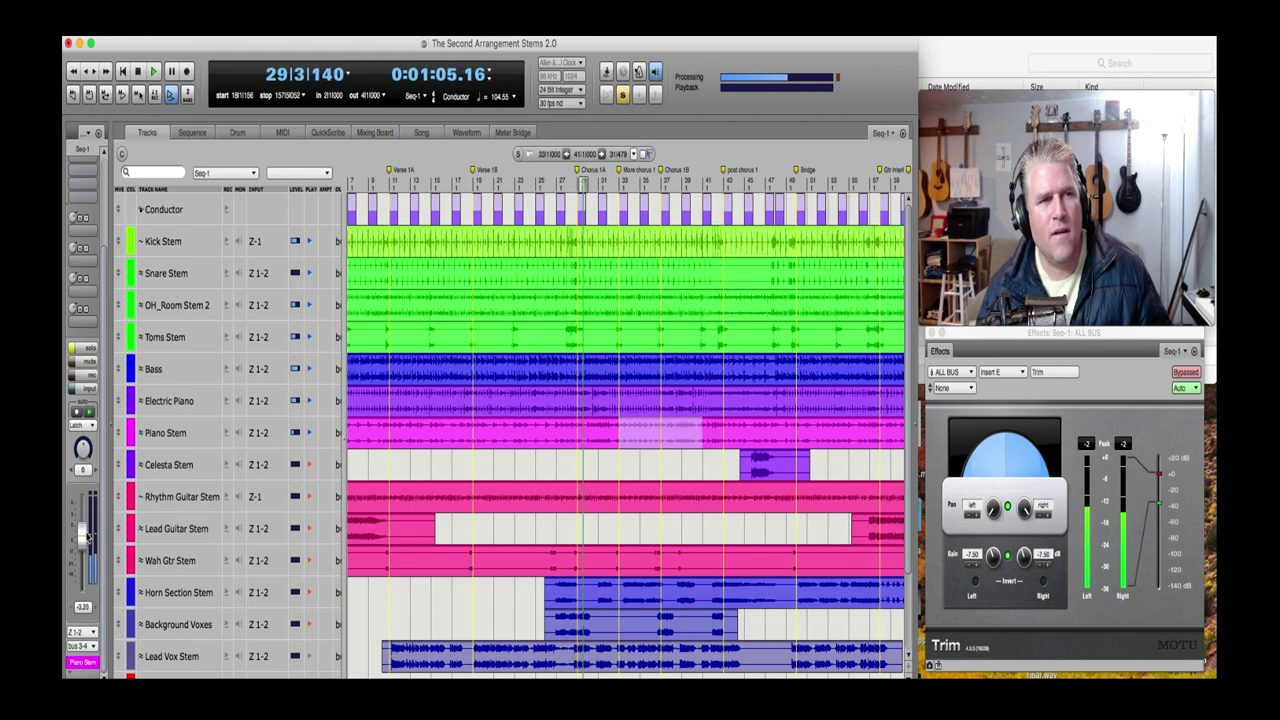
click(84, 531)
drag(84, 531, 84, 527)
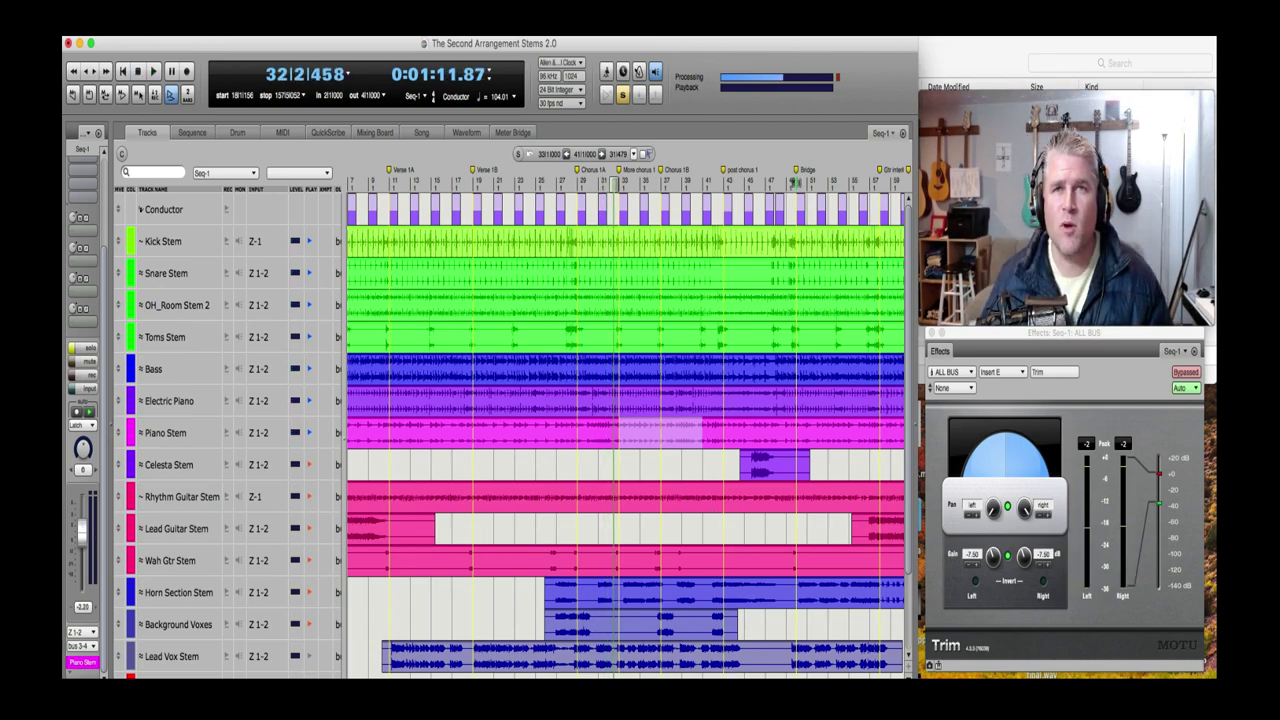
- Play from the Bridge marker, then stop playback
click(795, 181)
key(space)
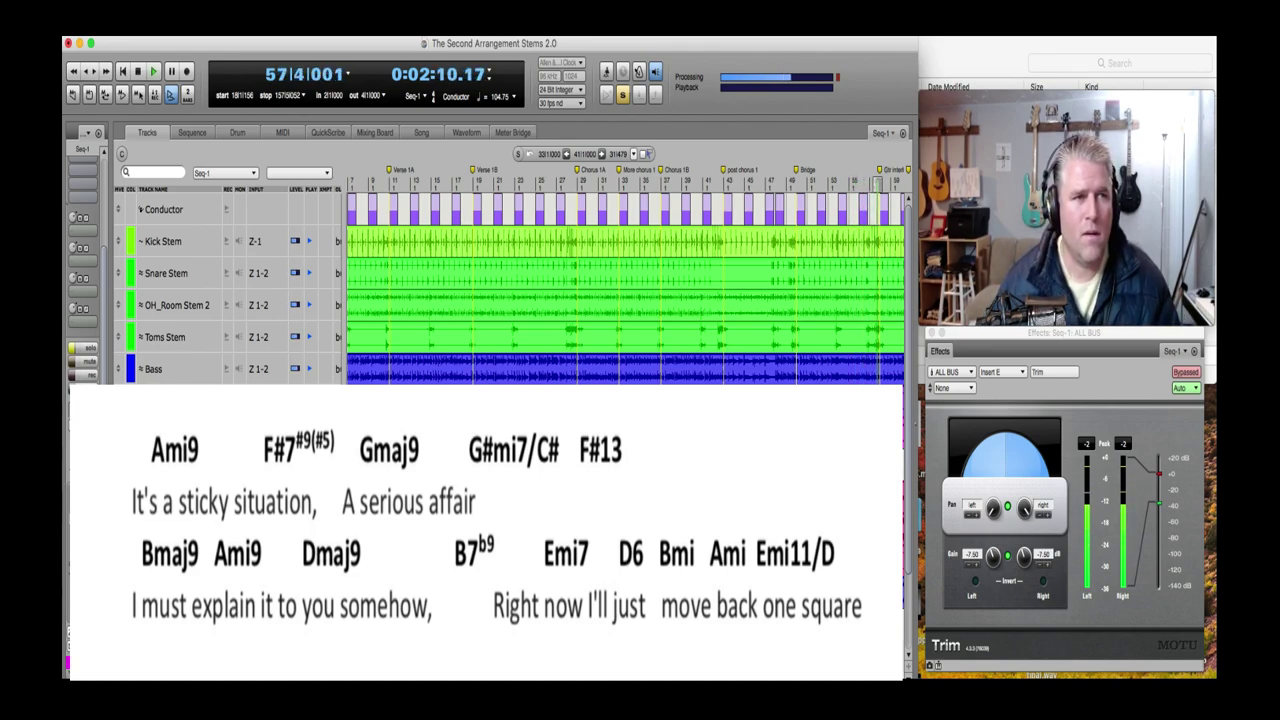
key(space)
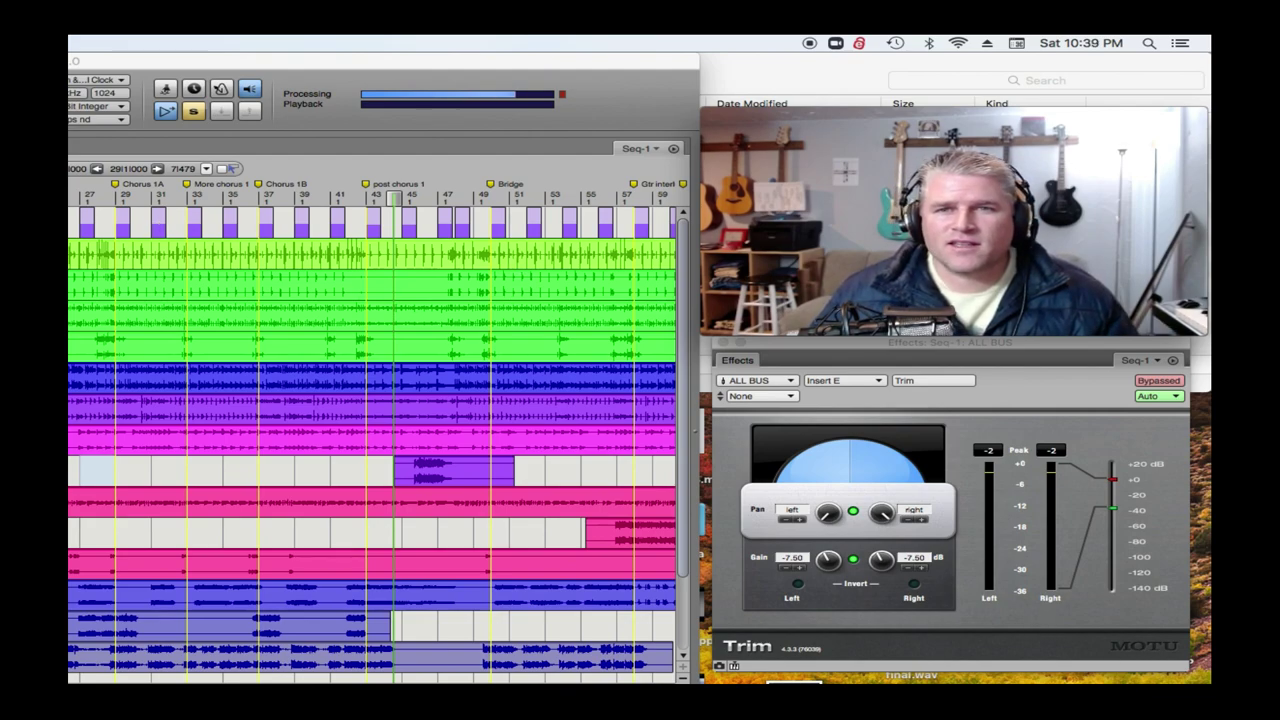
- Zoom out, then back in on the Bridge through Verse 2B, and stop playback
key(super+bracketleft)
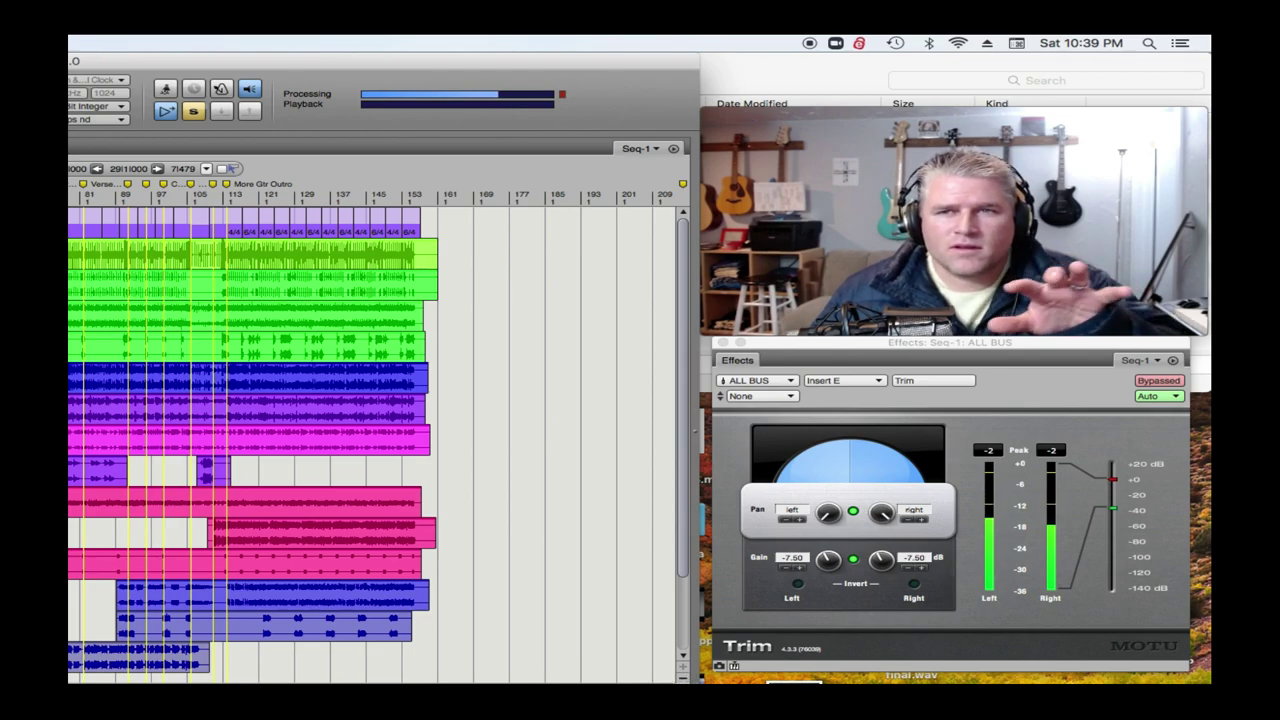
key(super+bracketright)
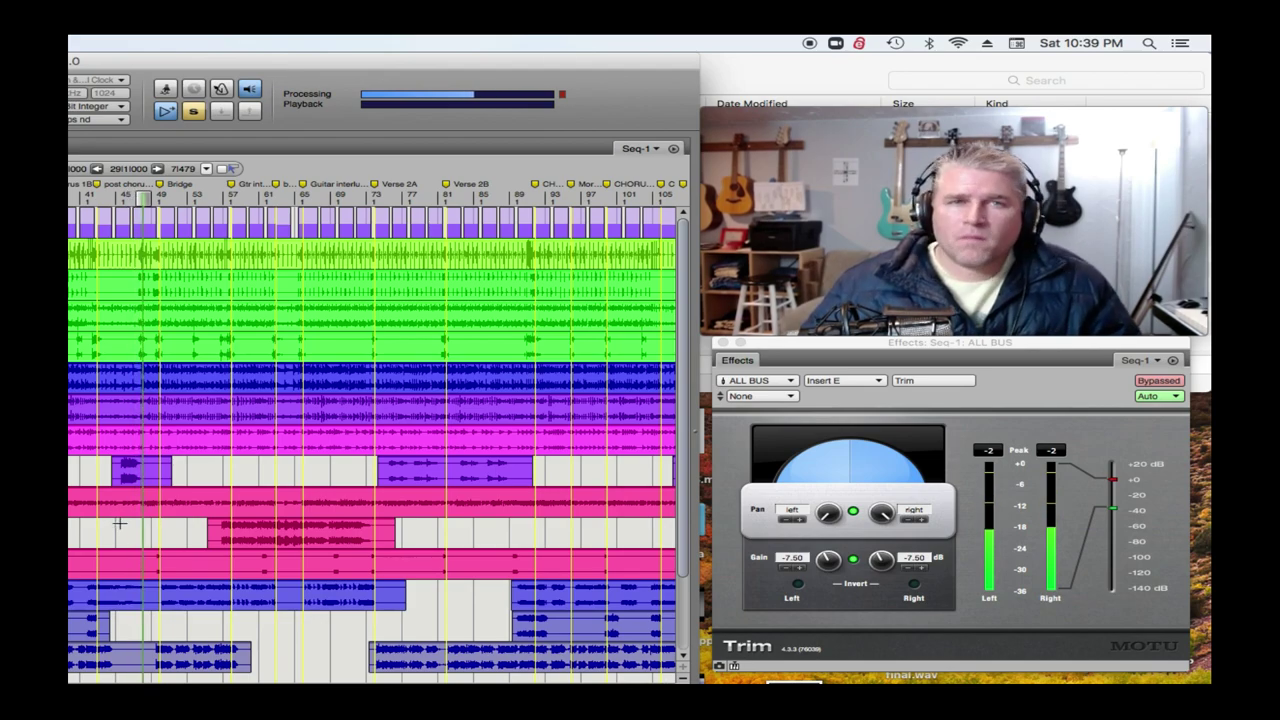
key(space)
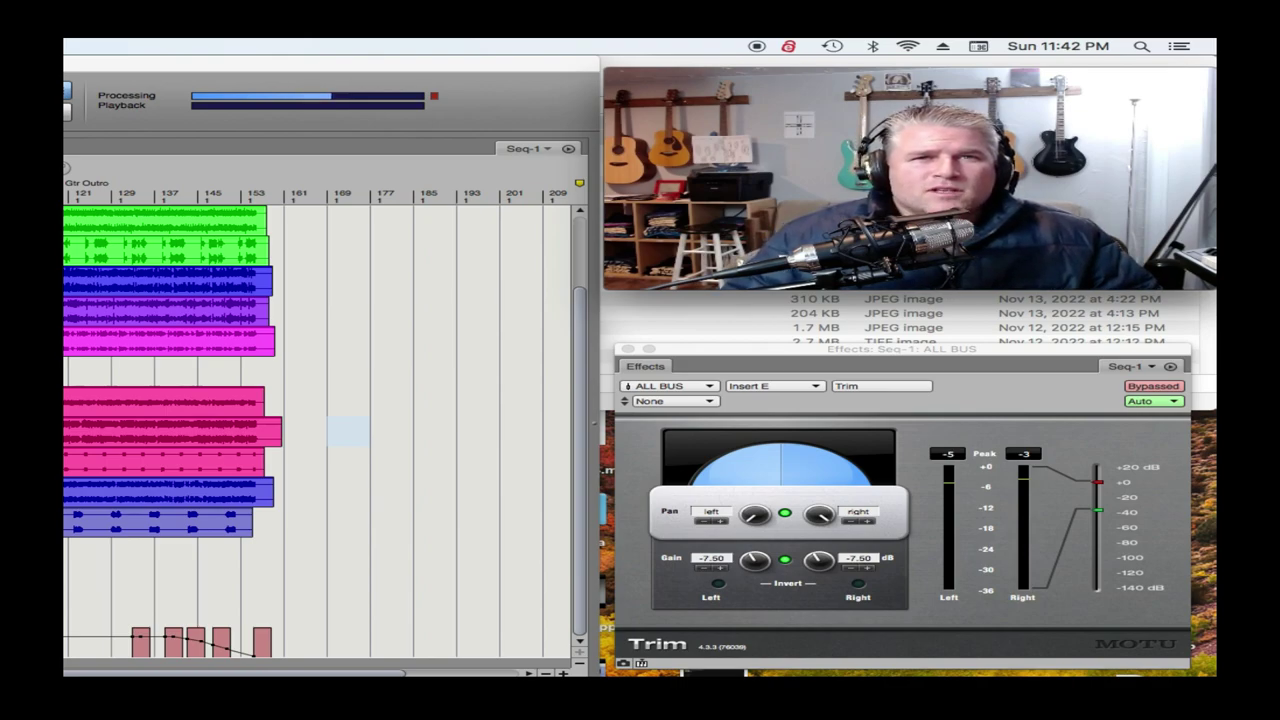
- Zoom in on the timeline to examine the end of the song
key(super+bracketright)
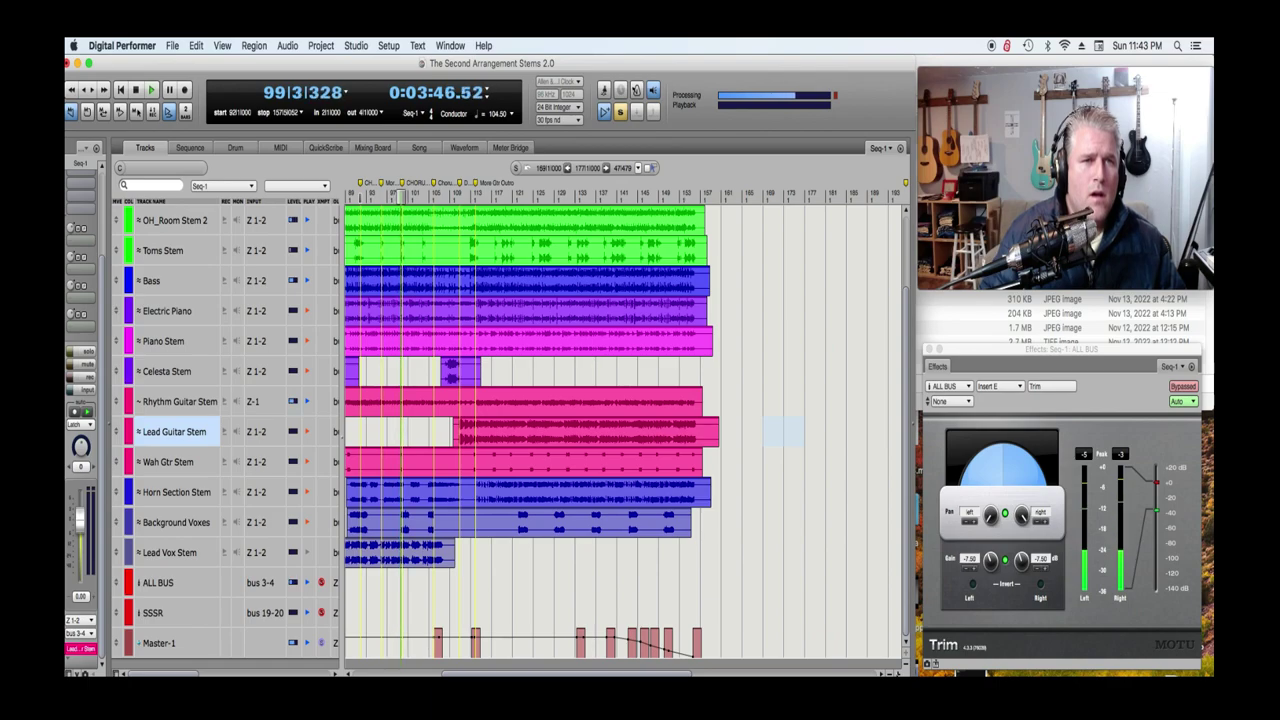
- Stop stem playback, returning the playhead to bar 92
key(space)
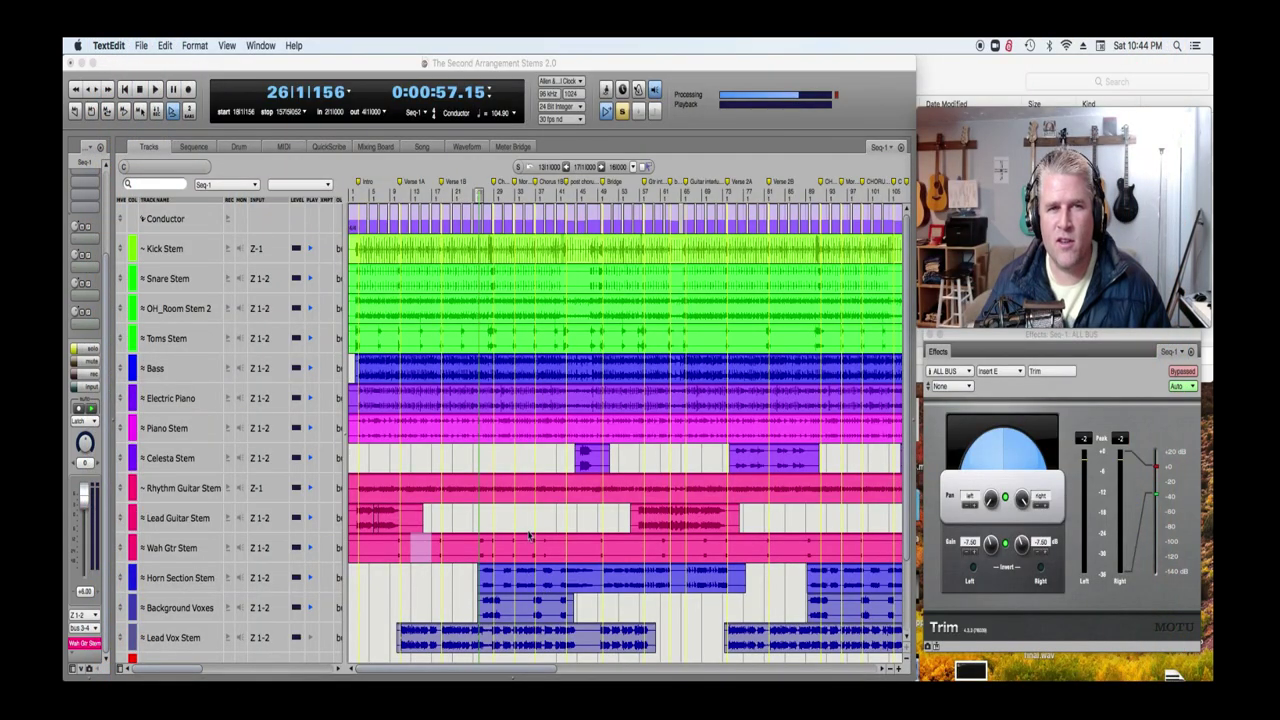
- Select Lead Guitar Stem, change play-enable on the lower tracks, and play from bar 26
click(543, 520)
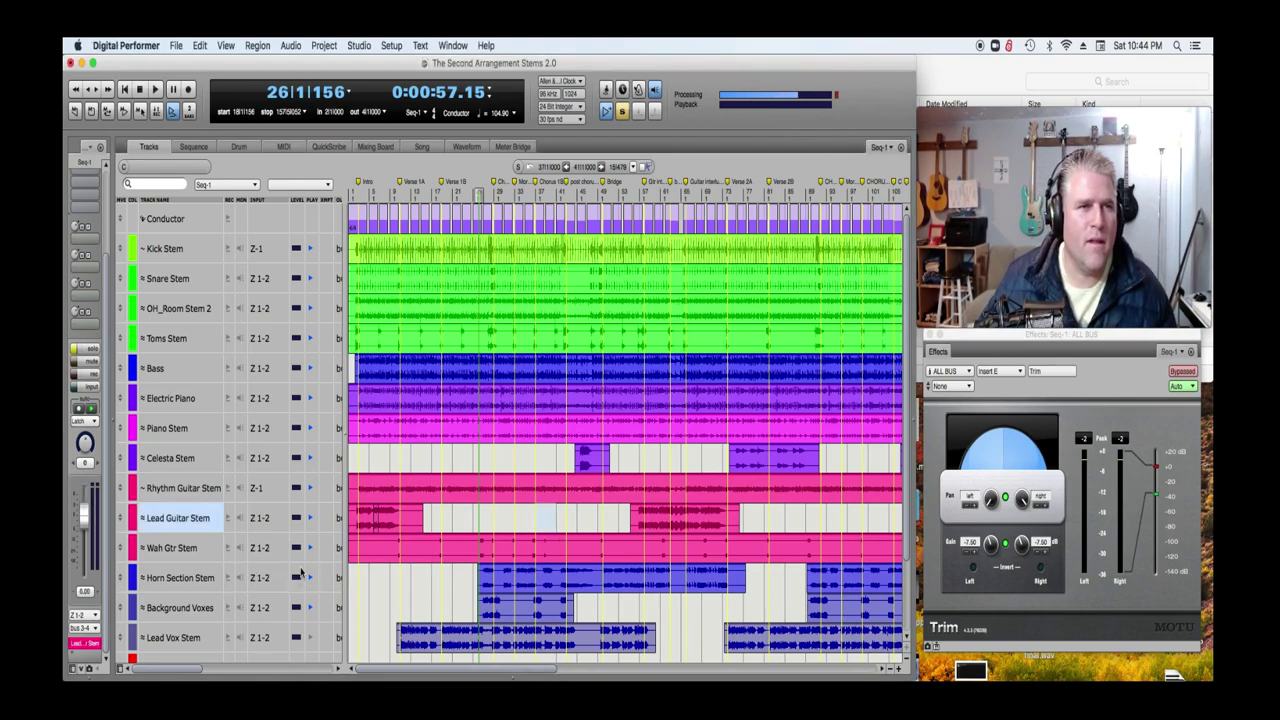
drag(310, 578, 313, 608)
key(space)
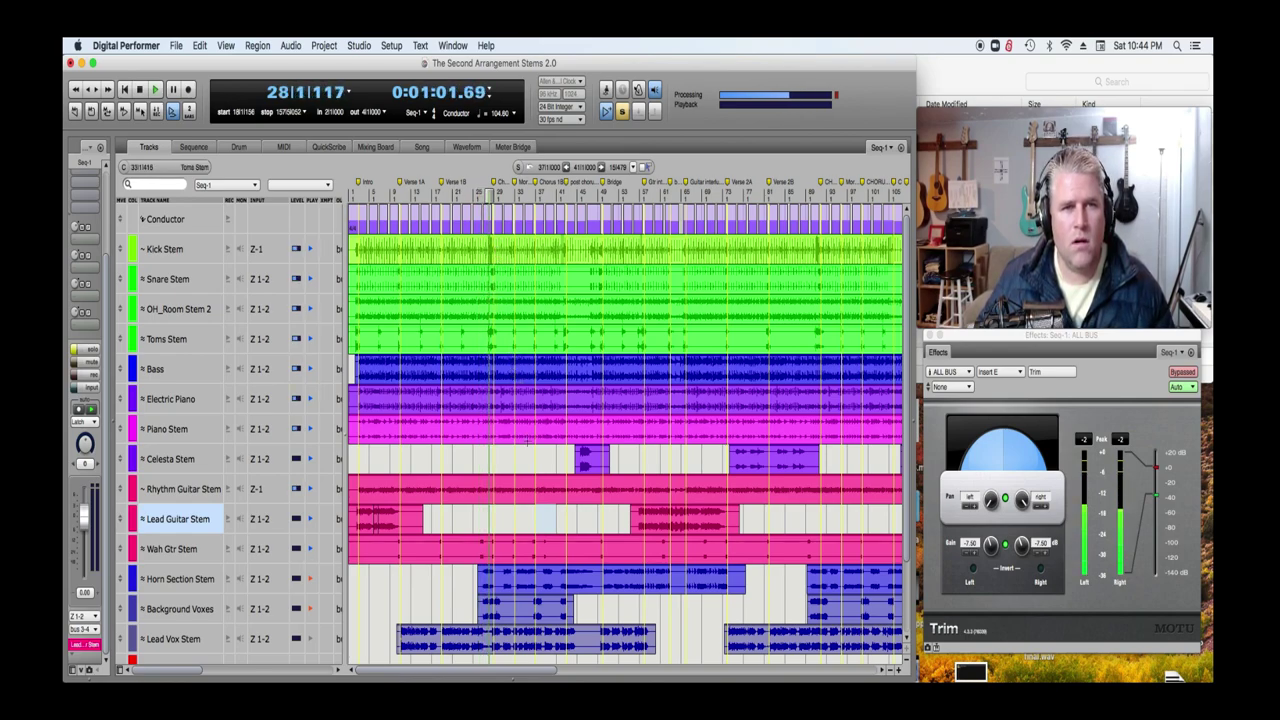
- Zoom in, solo Wah Gtr Stem and replay around bar 28, then show the whole song
click(897, 668)
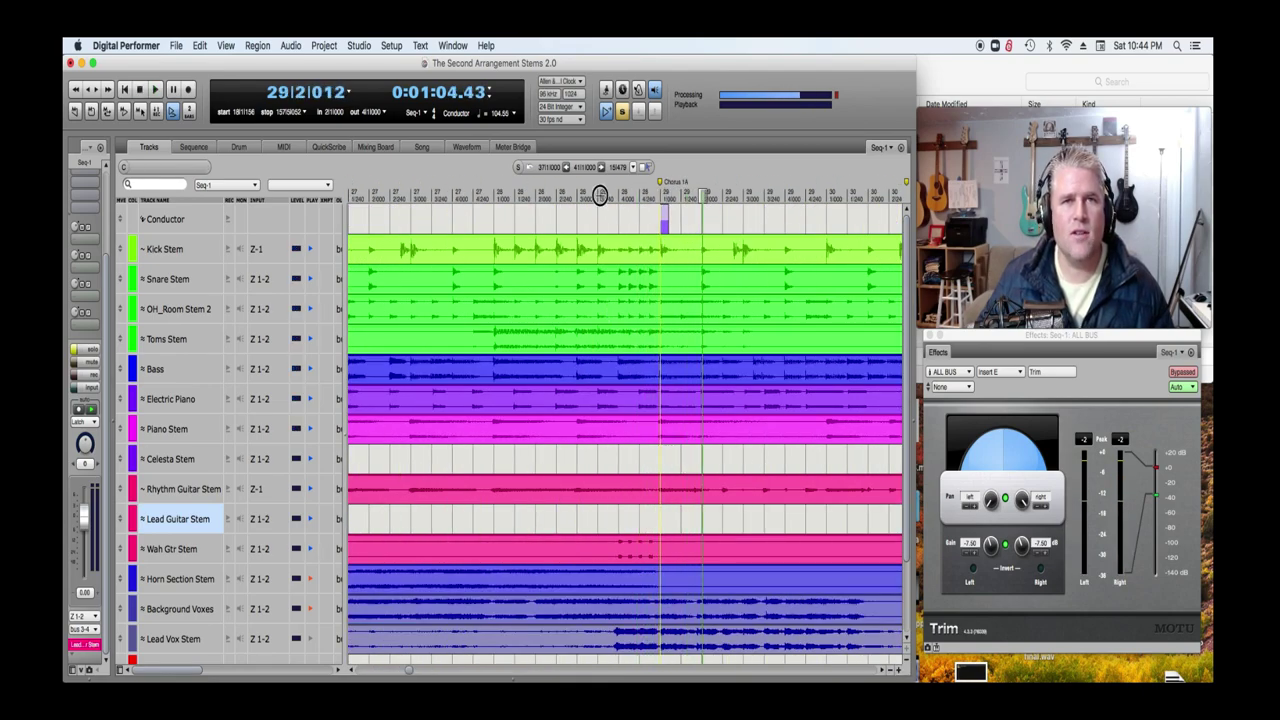
click(605, 195)
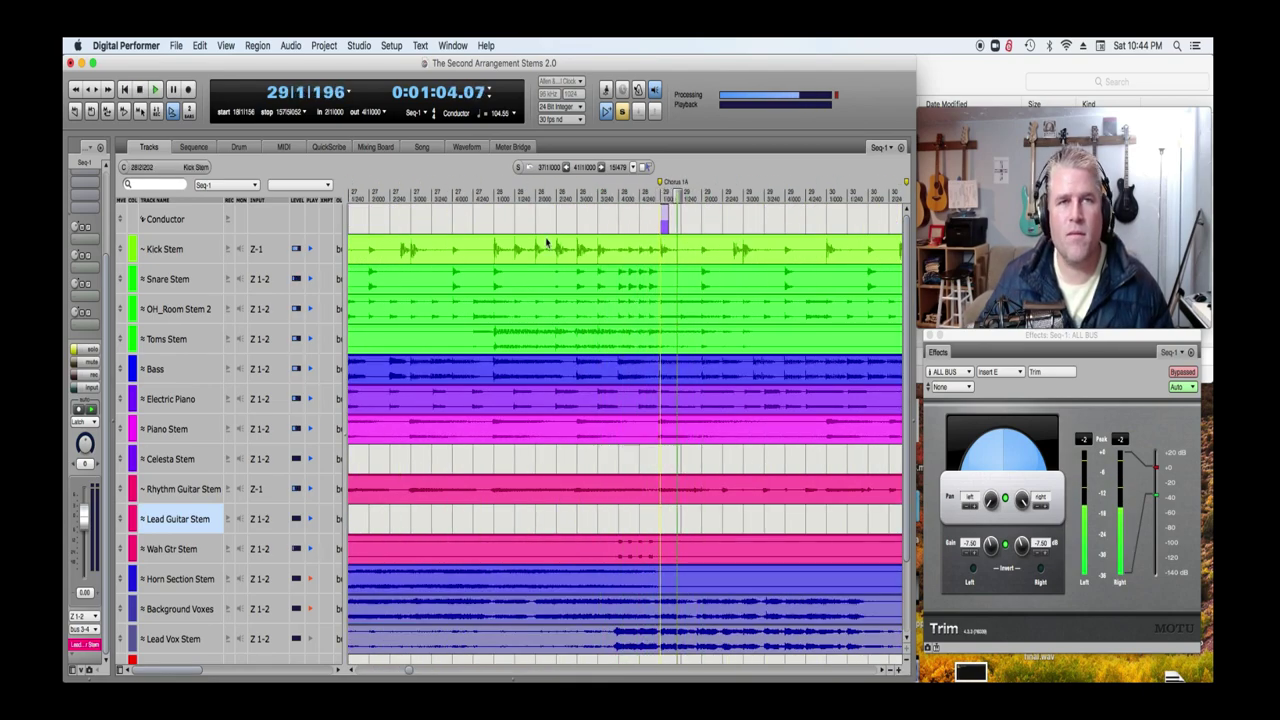
click(485, 195)
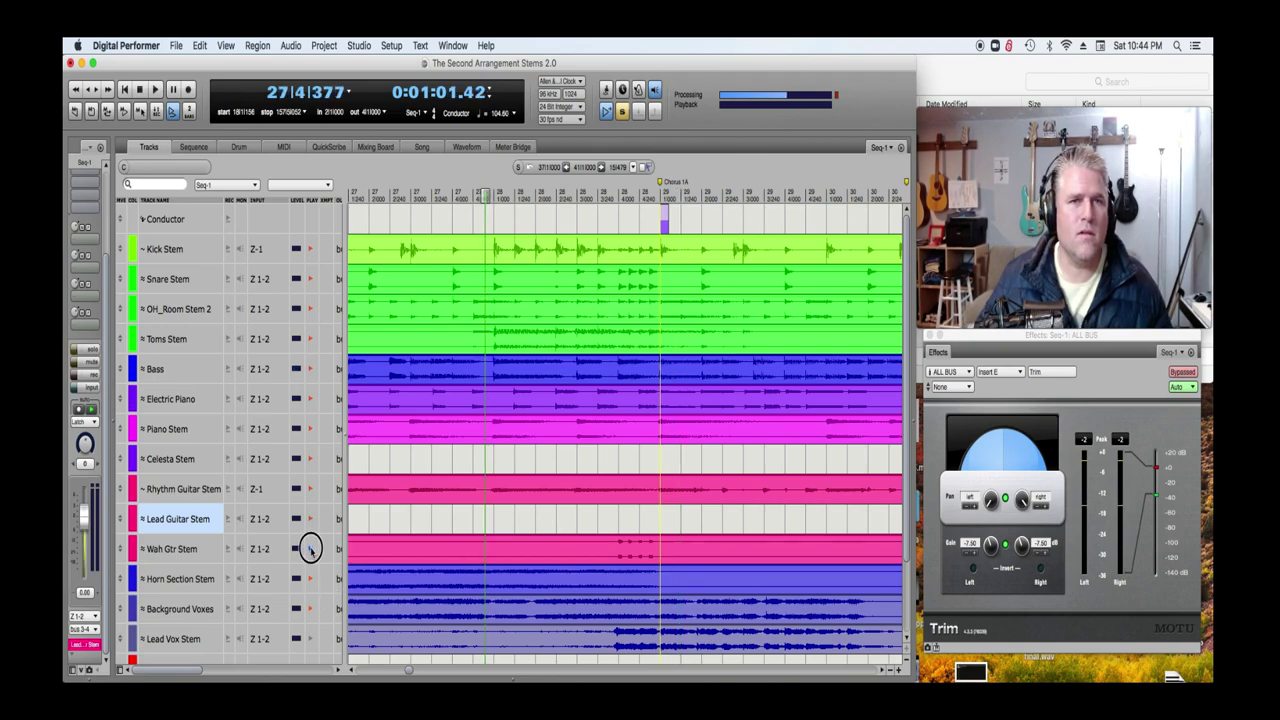
key(space)
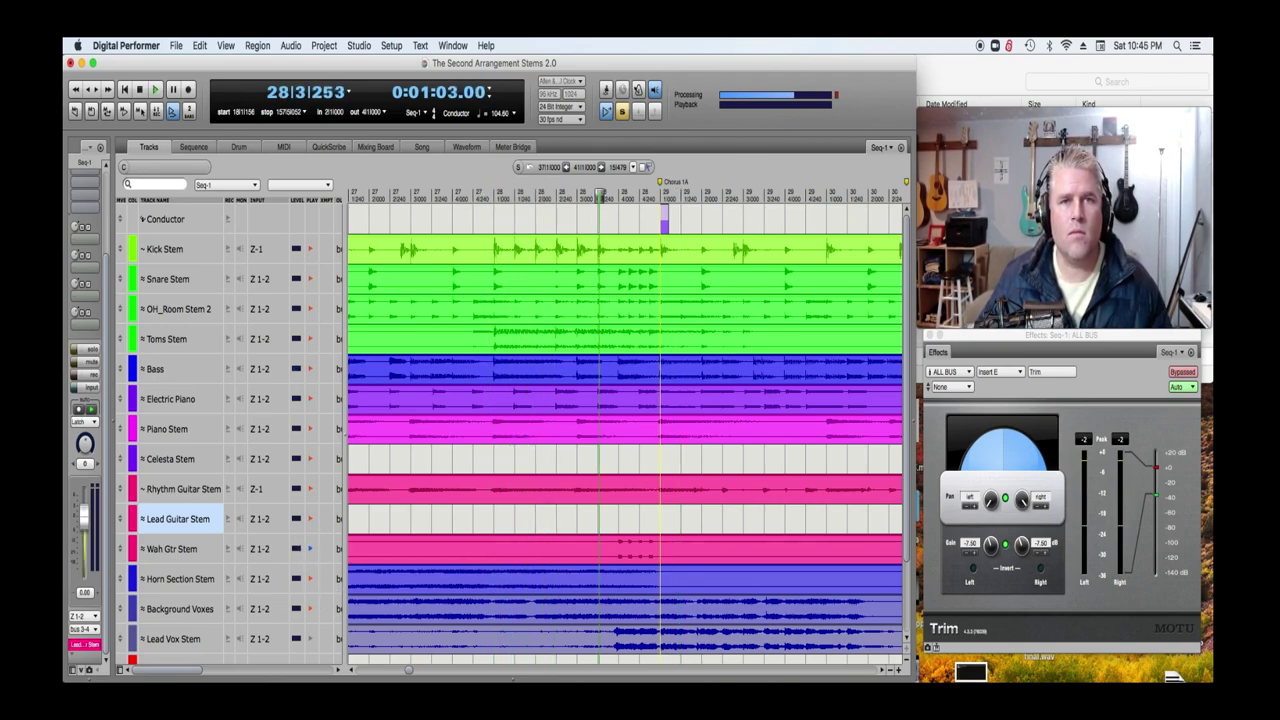
drag(556, 211, 576, 211)
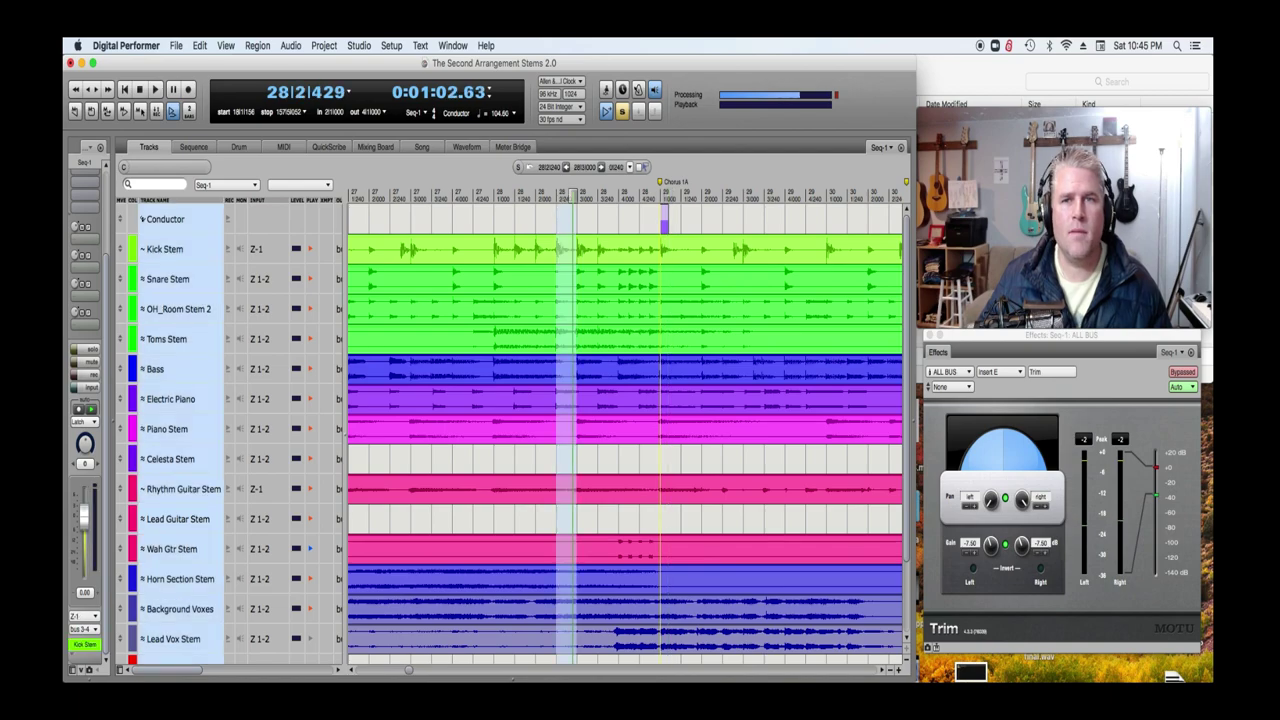
click(887, 673)
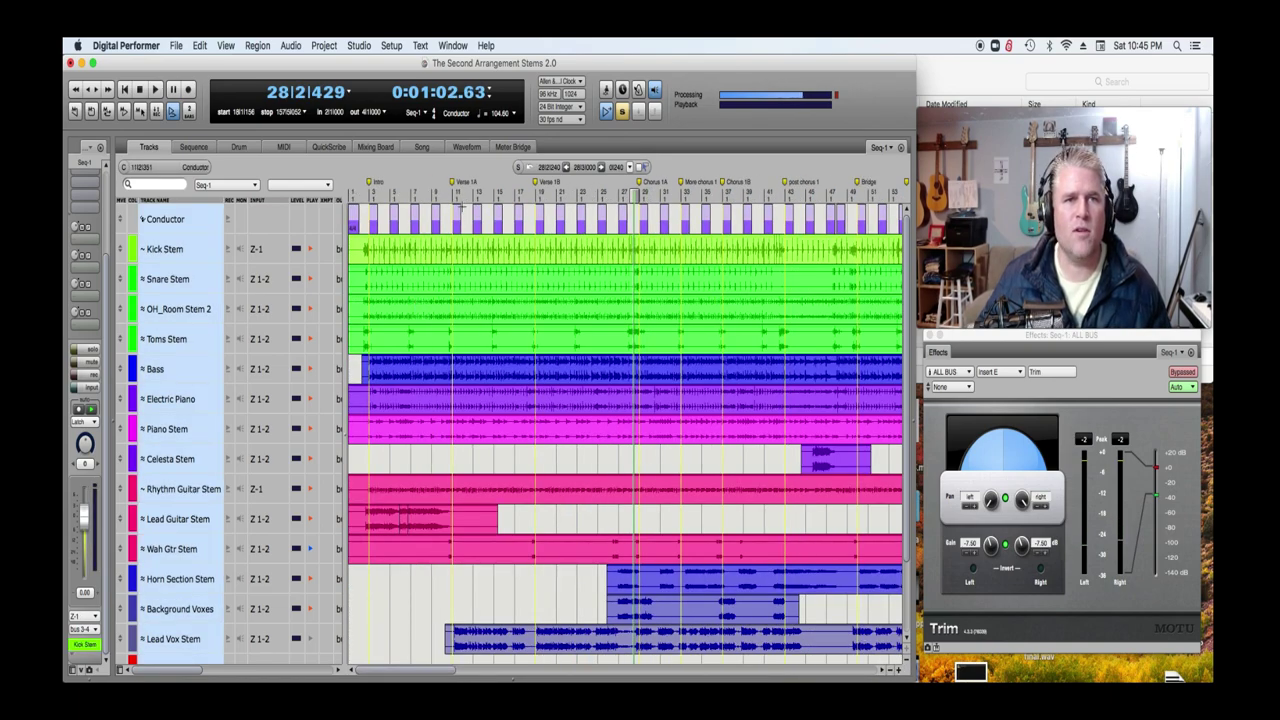
- Move the playback position back to bar 26
drag(629, 212, 610, 212)
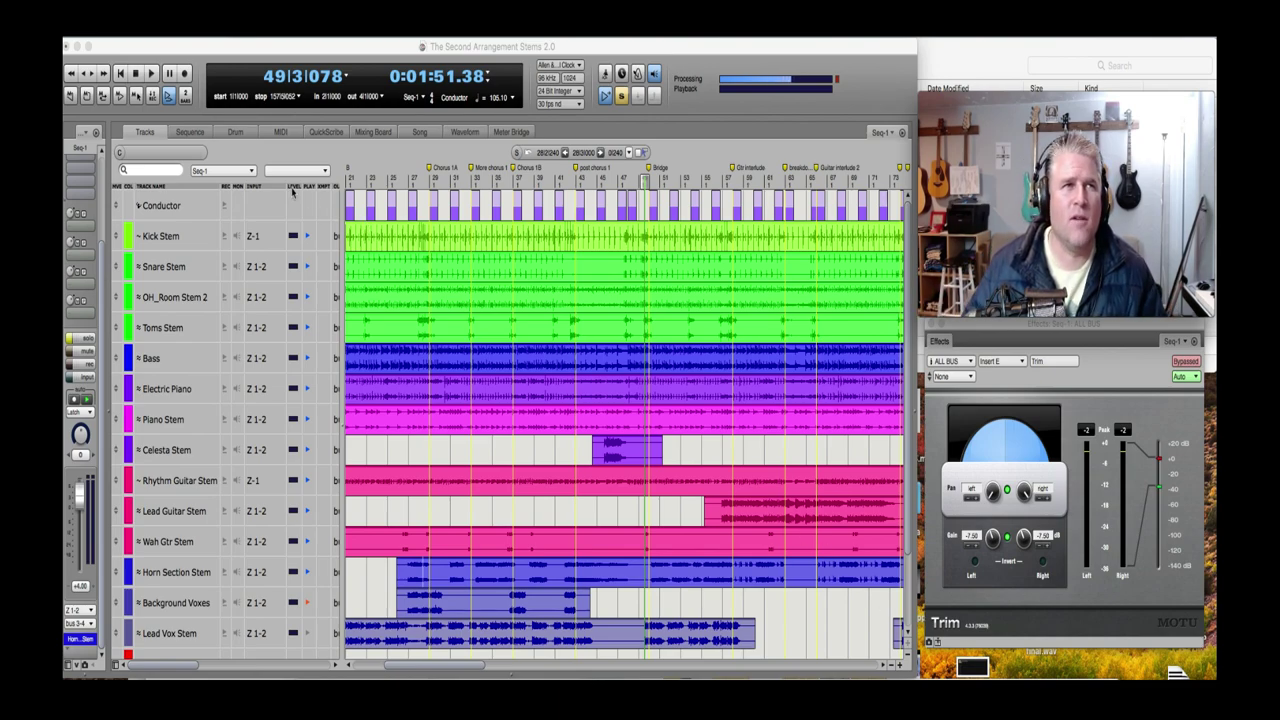
- During playback, nudge the Piano Stem and Horn Section Stem volume faders slightly down
click(686, 405)
key(space)
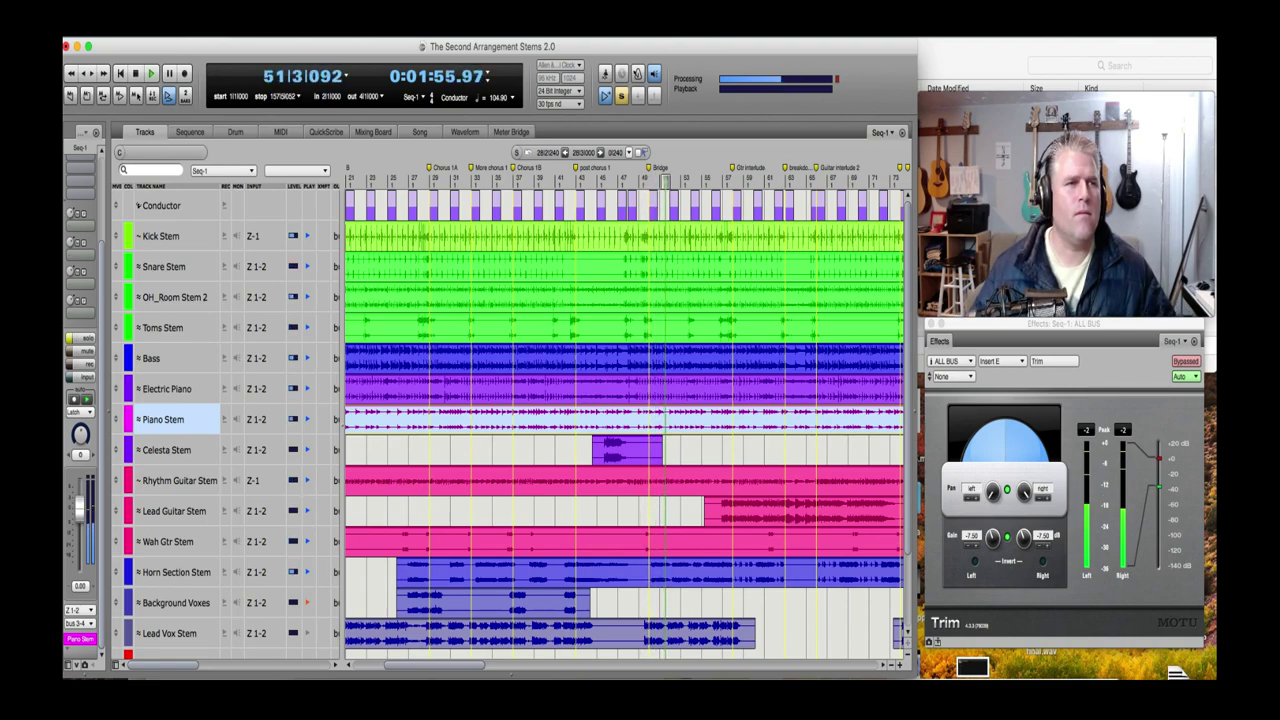
mouse_move(80, 510)
mouse_down()
mouse_move(78, 576)
mouse_move(80, 508)
mouse_up()
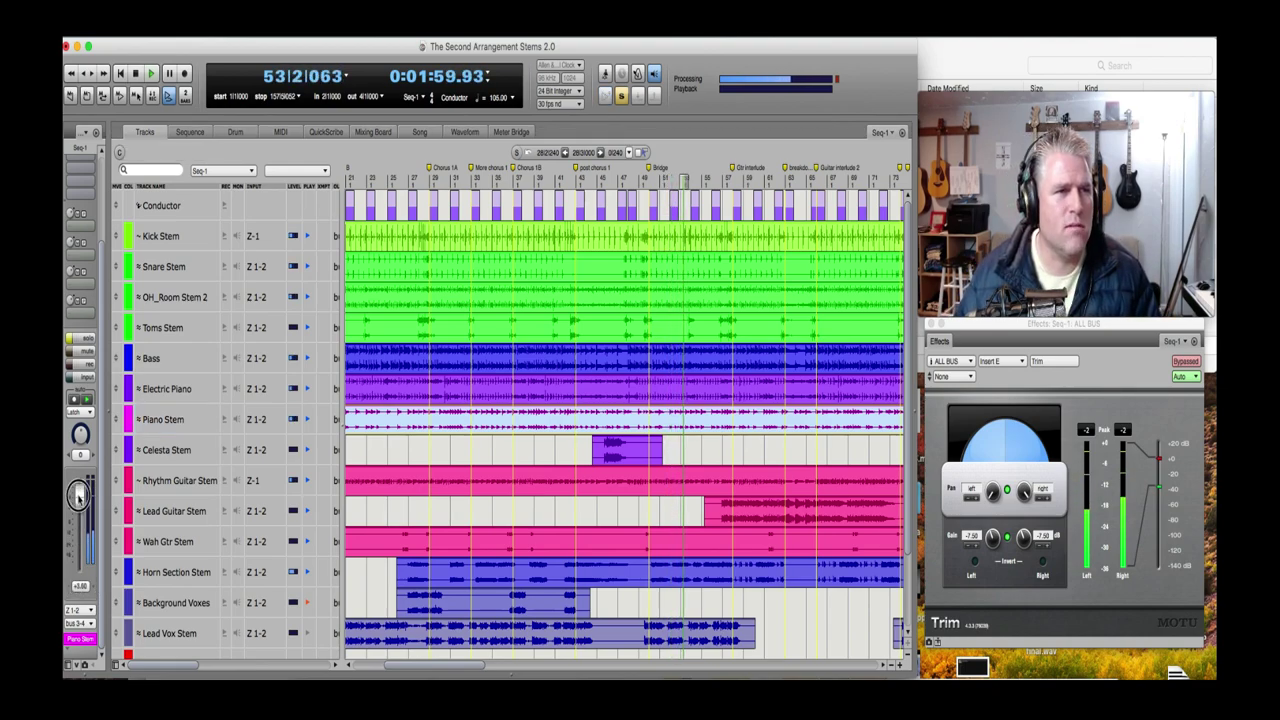
click(178, 570)
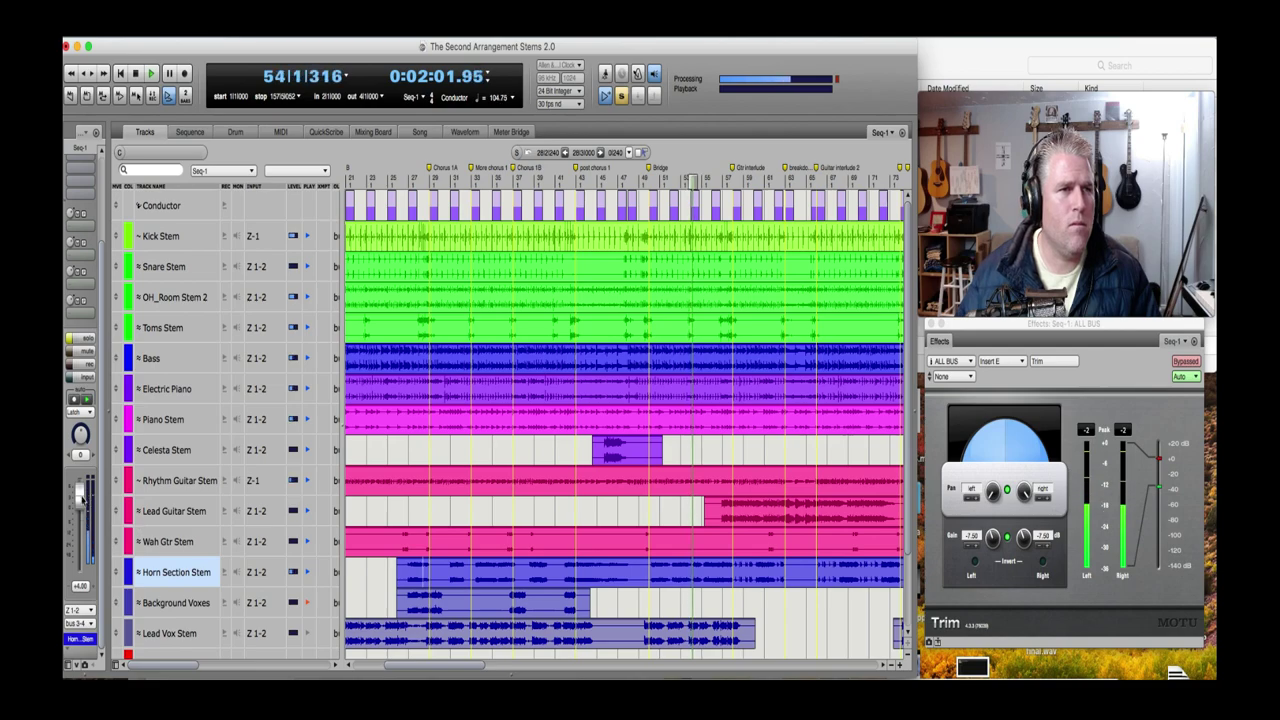
drag(82, 500, 80, 505)
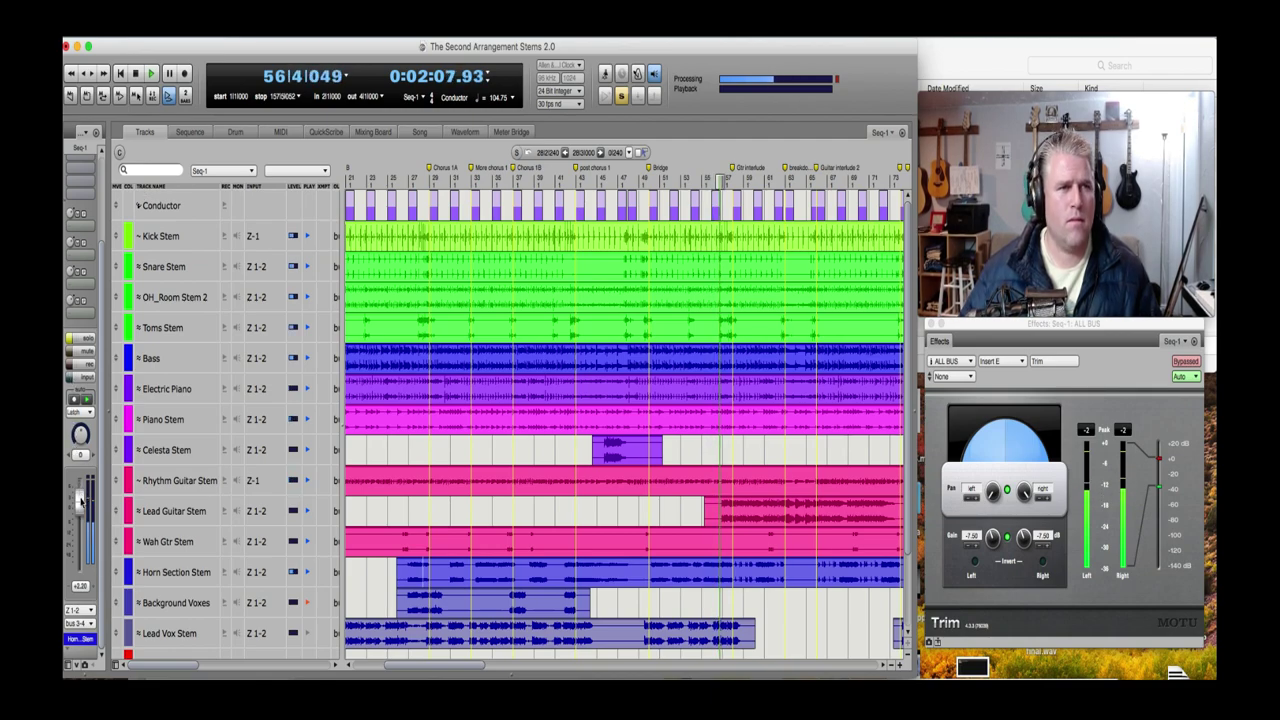
drag(80, 500, 80, 494)
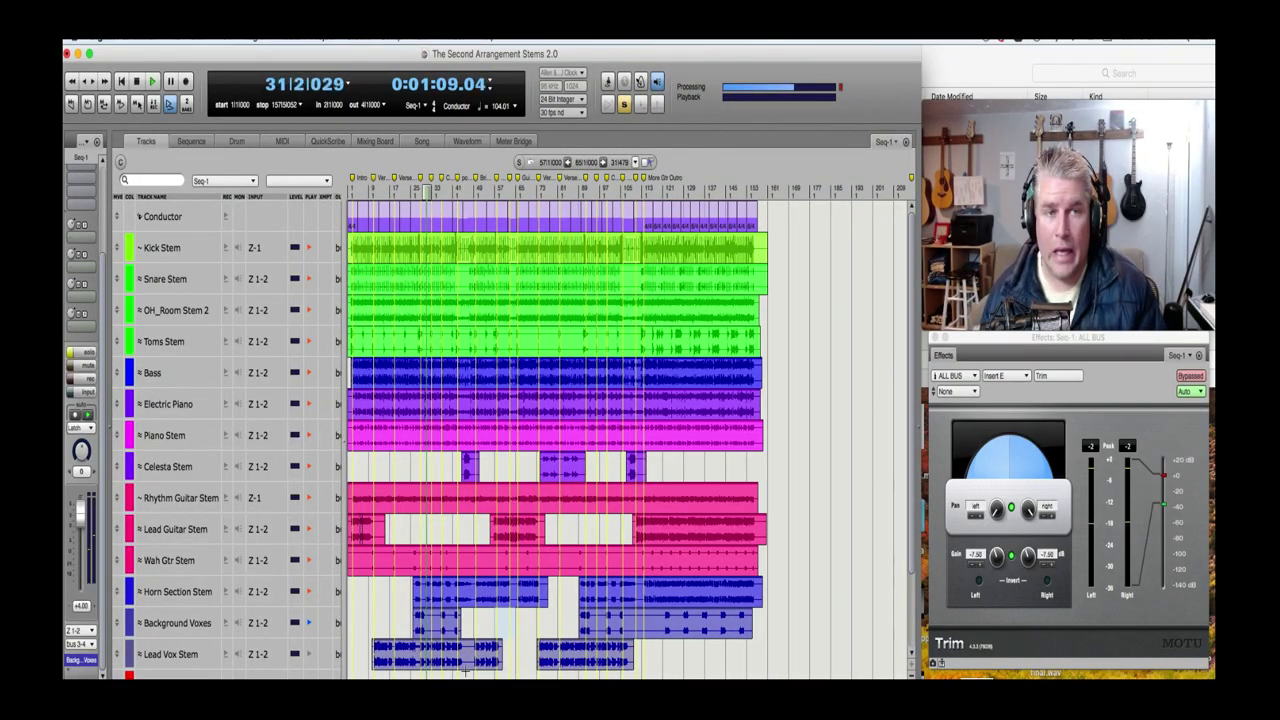
- Stop, scrub the verse, and toggle off Kick through Horn Section stems before replaying from bar 27
key(space)
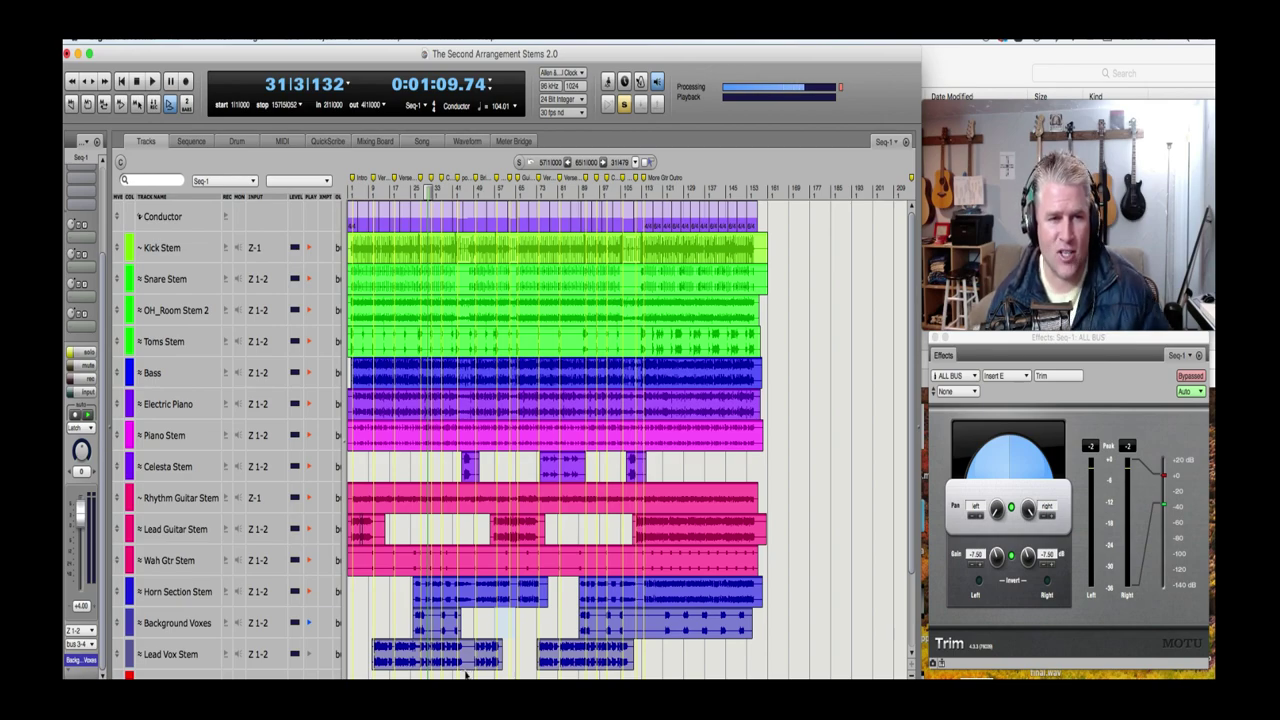
drag(426, 194, 438, 191)
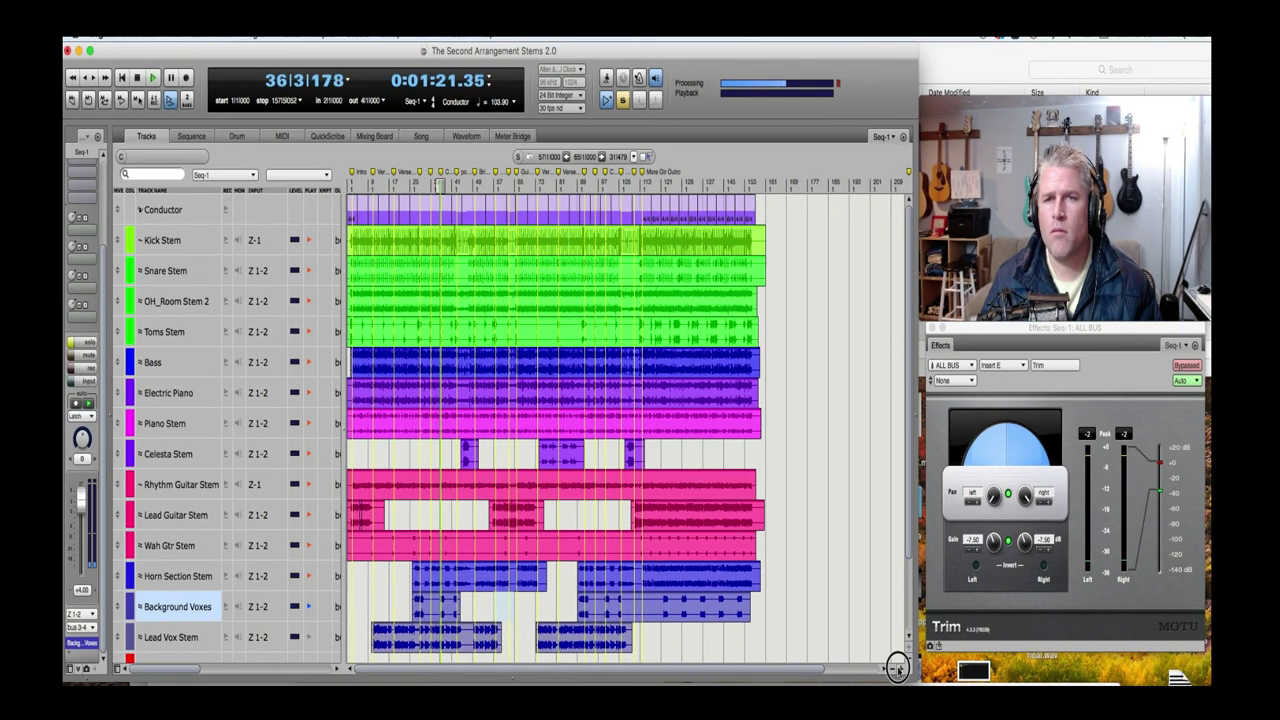
click(891, 668)
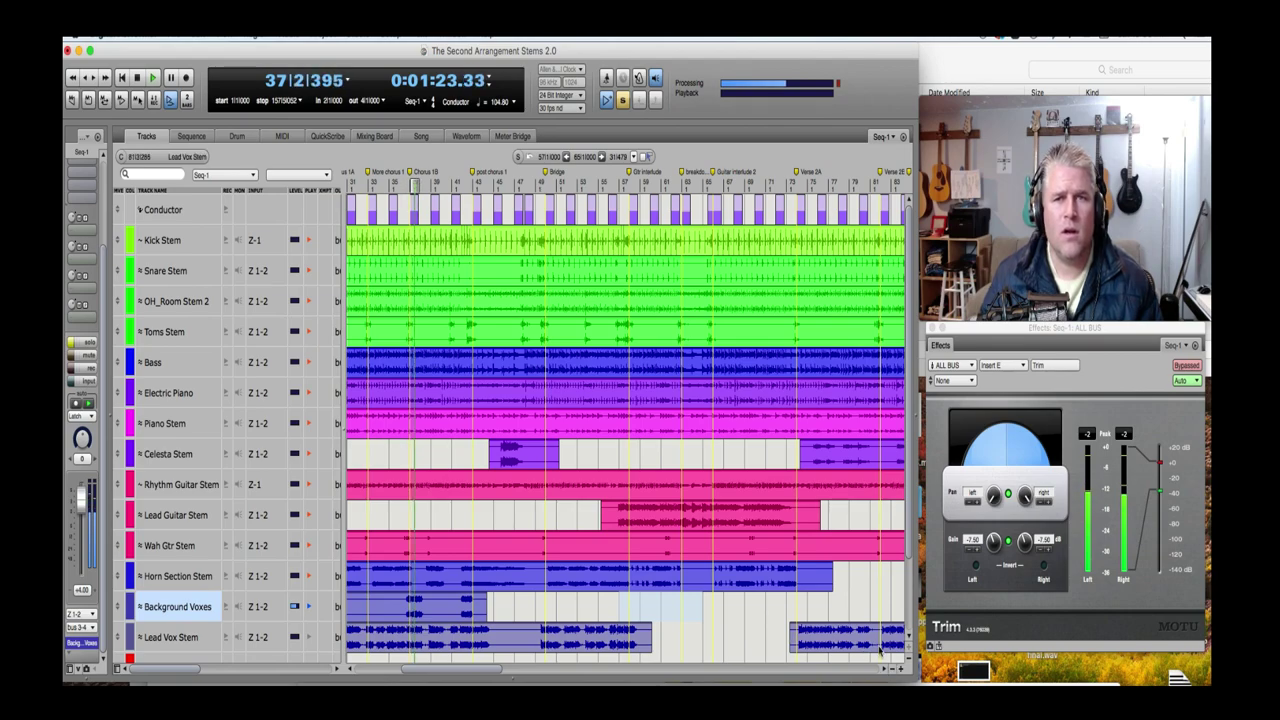
click(884, 668)
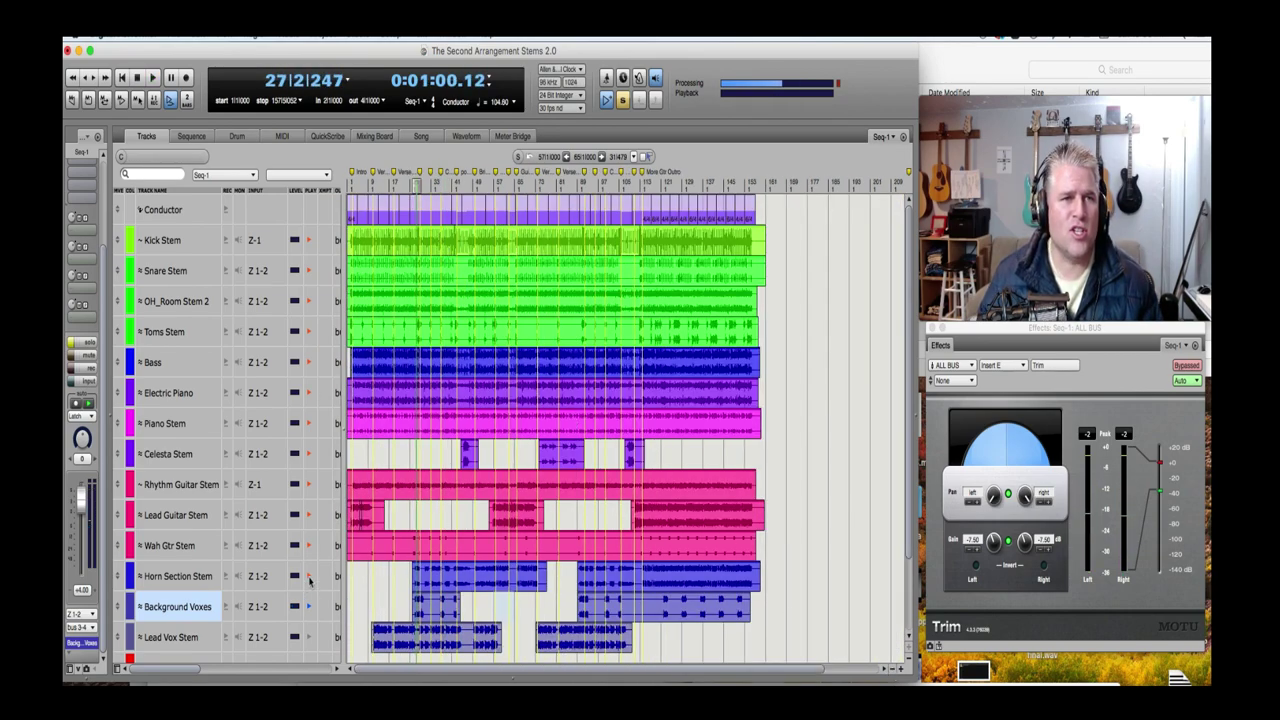
drag(309, 580, 307, 240)
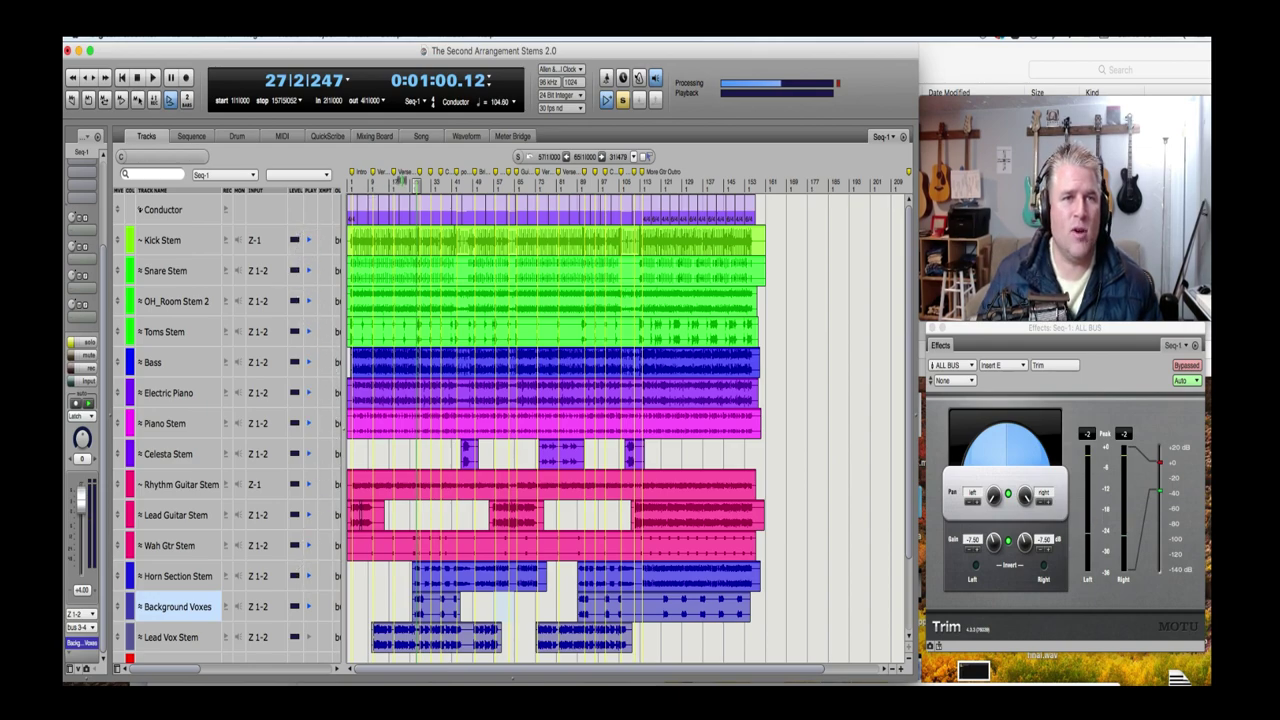
key(space)
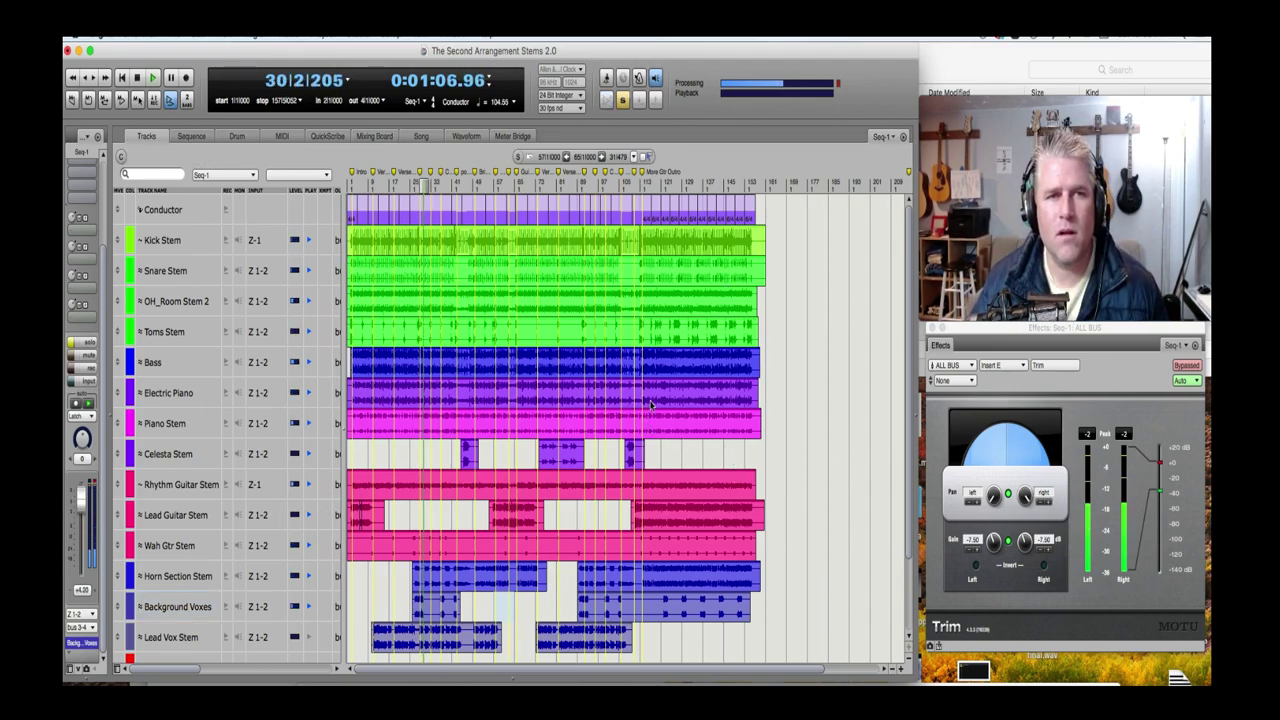
- Select Background Voxes and play briefly from bar 127, then stop
click(180, 606)
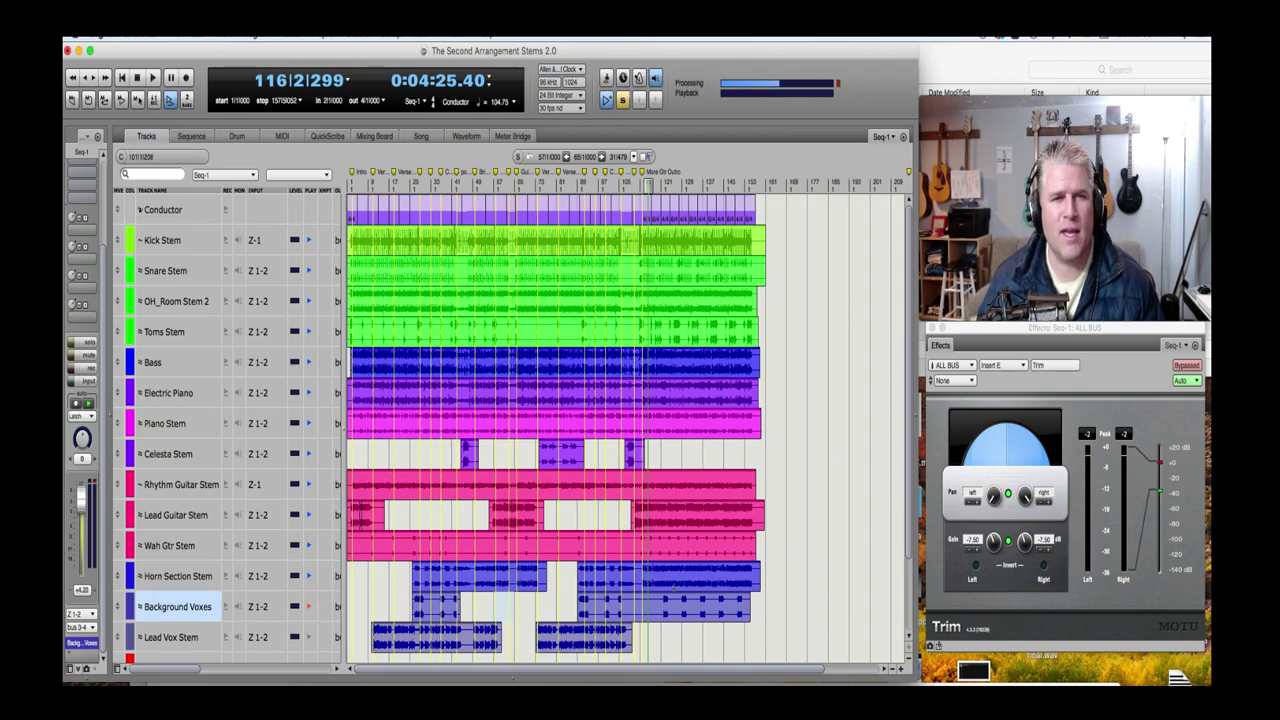
click(680, 182)
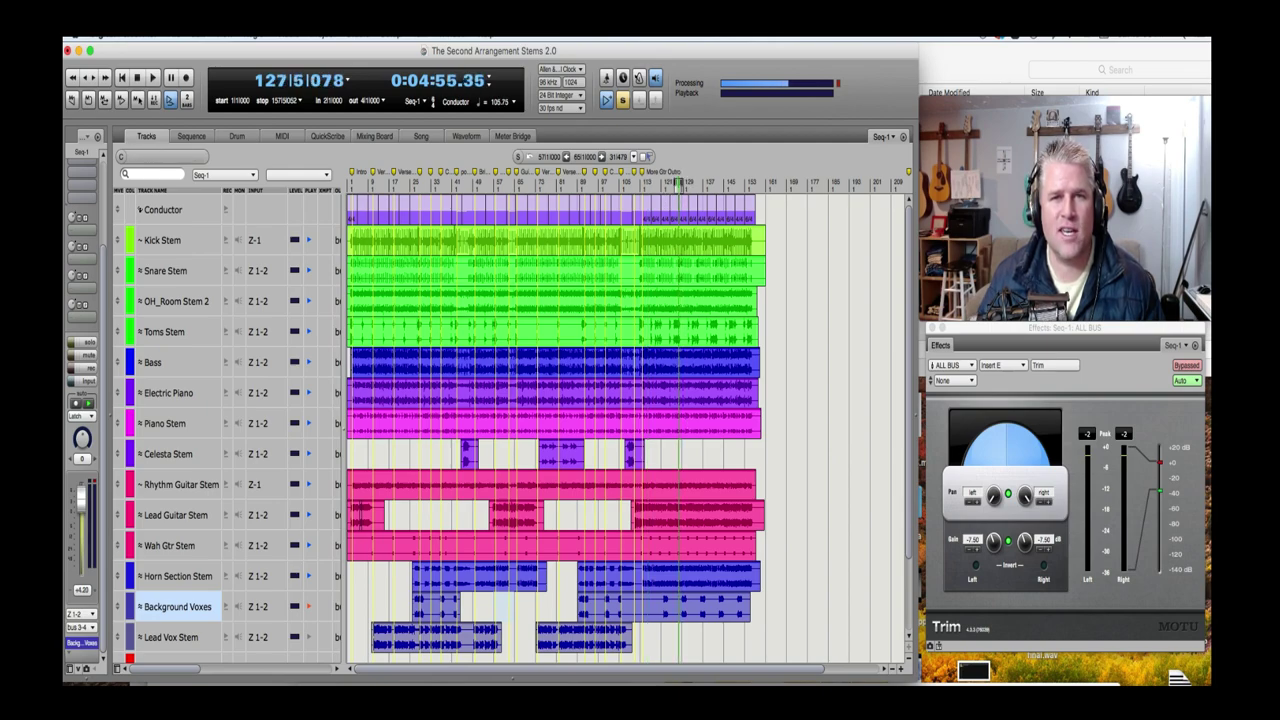
key(space)
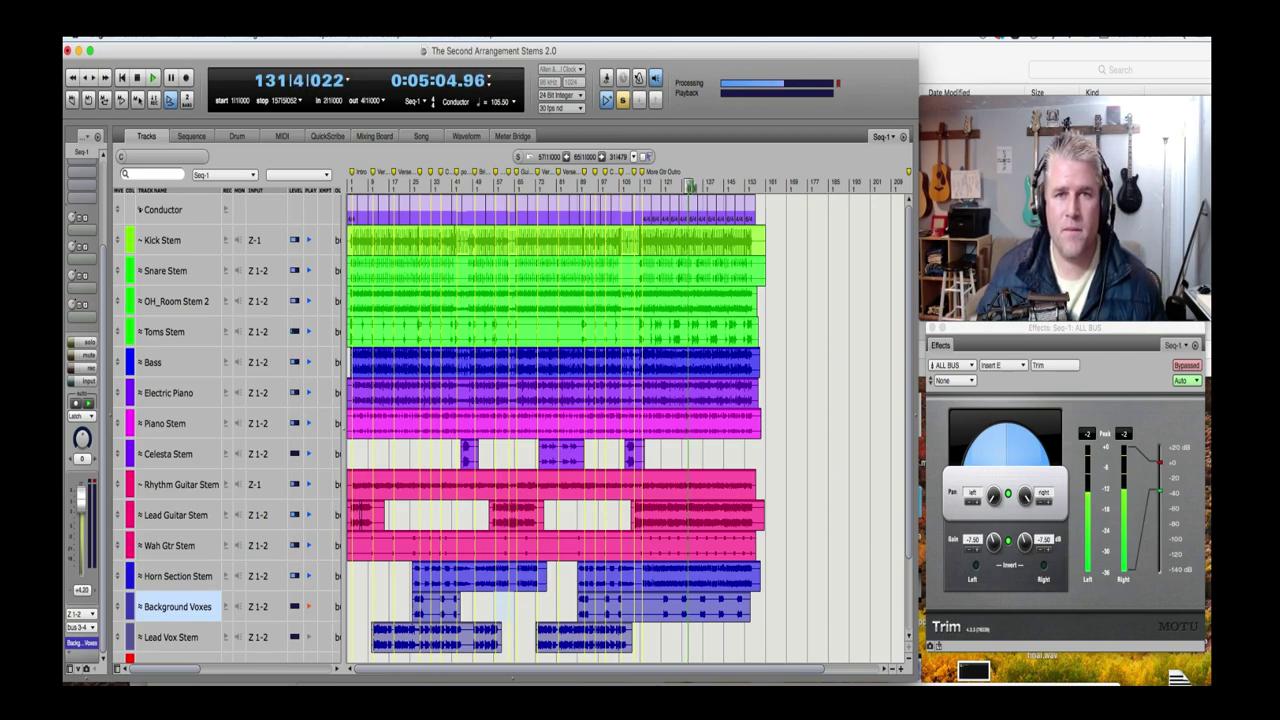
key(space)
- Rewind to bar 121, replay, and toggle Background Voxes track playback
key(KP_1)
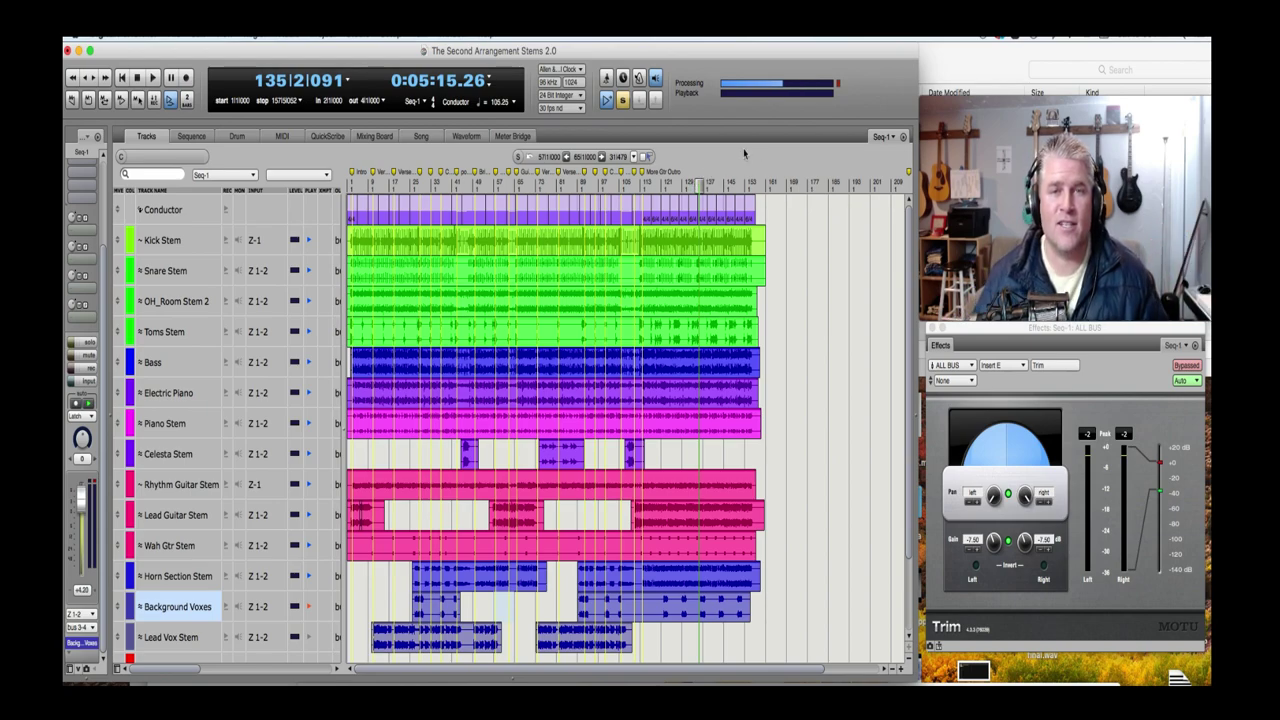
key(bracketleft)
key(space)
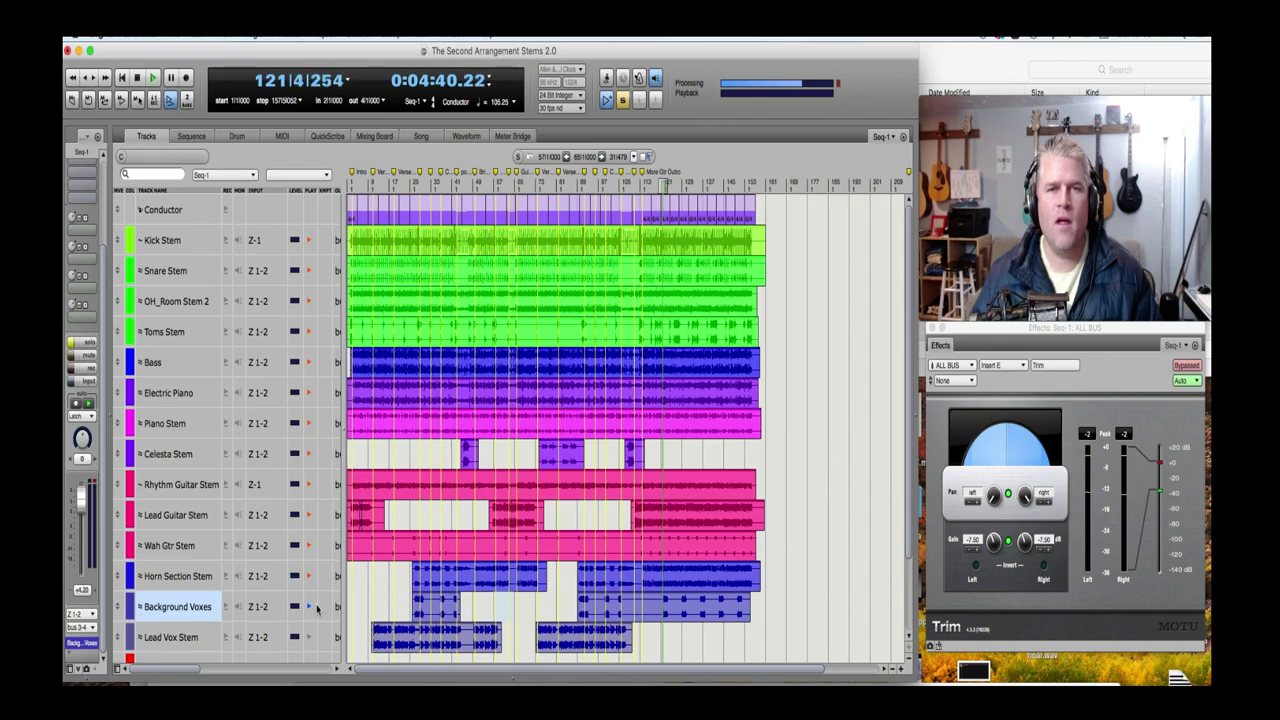
click(312, 606)
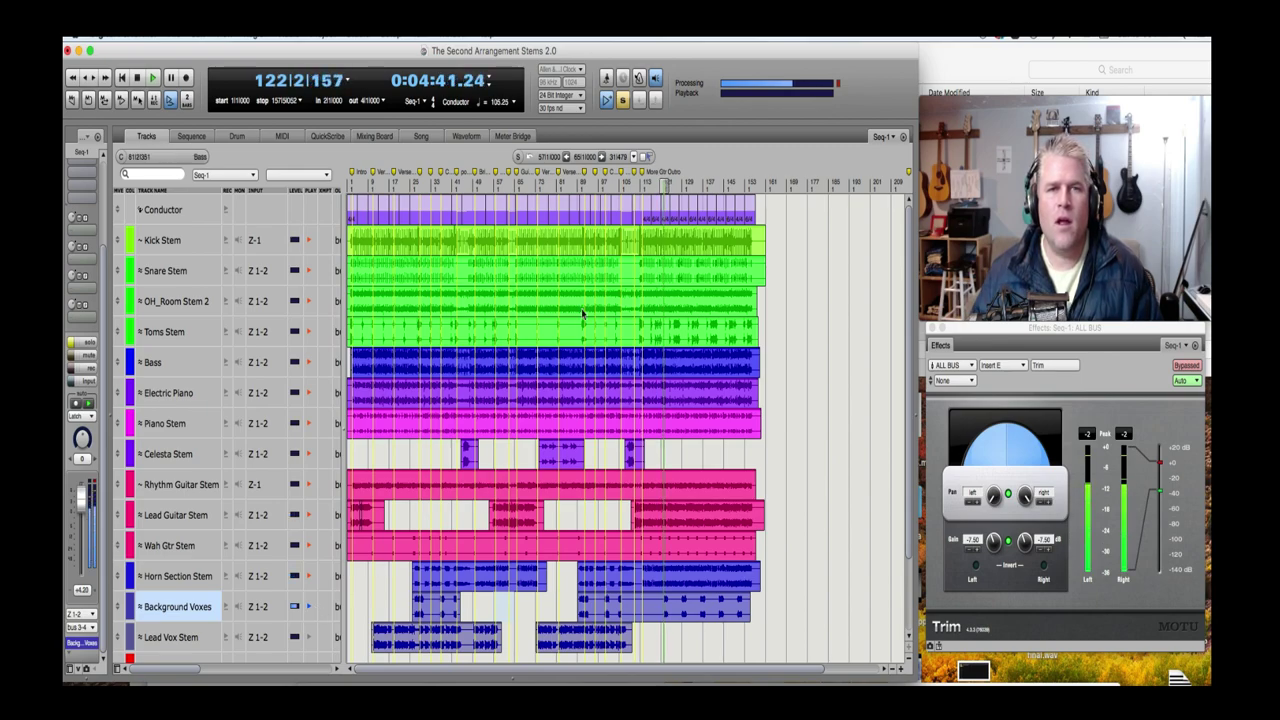
- Zoom in near bar 120, jump the playhead to bars 128, 135 and 120, then stop
click(899, 668)
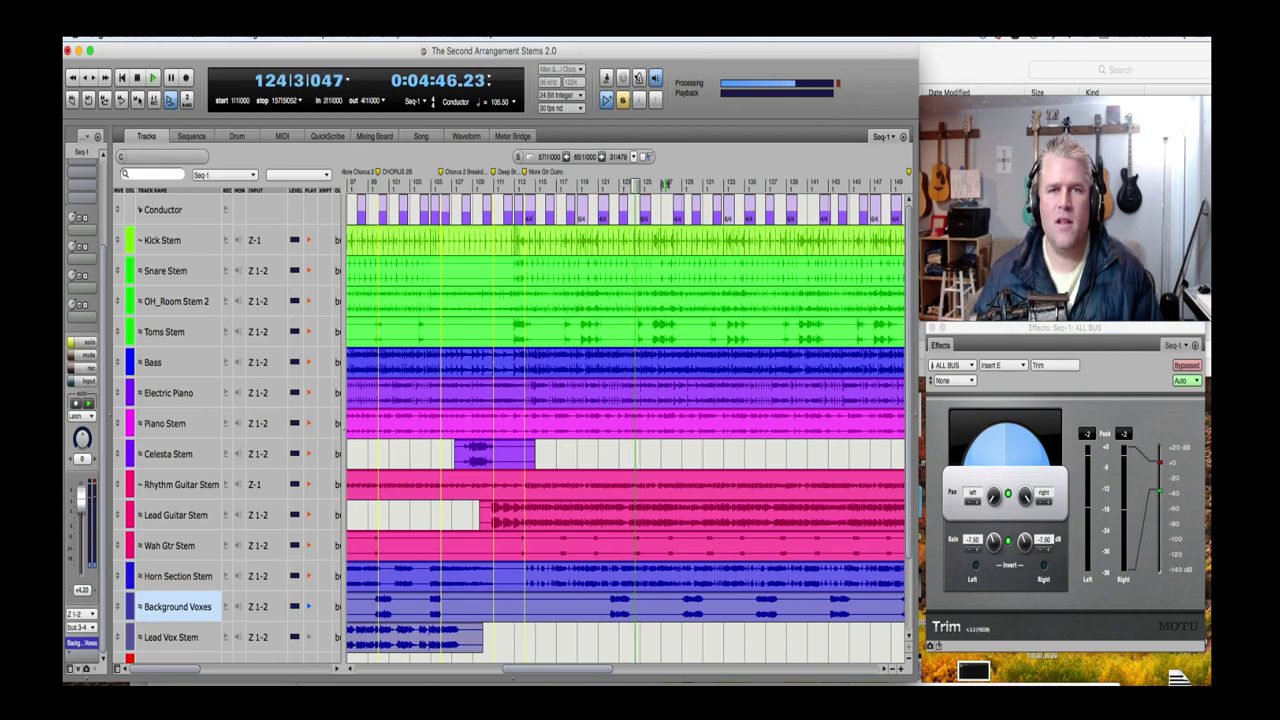
click(677, 183)
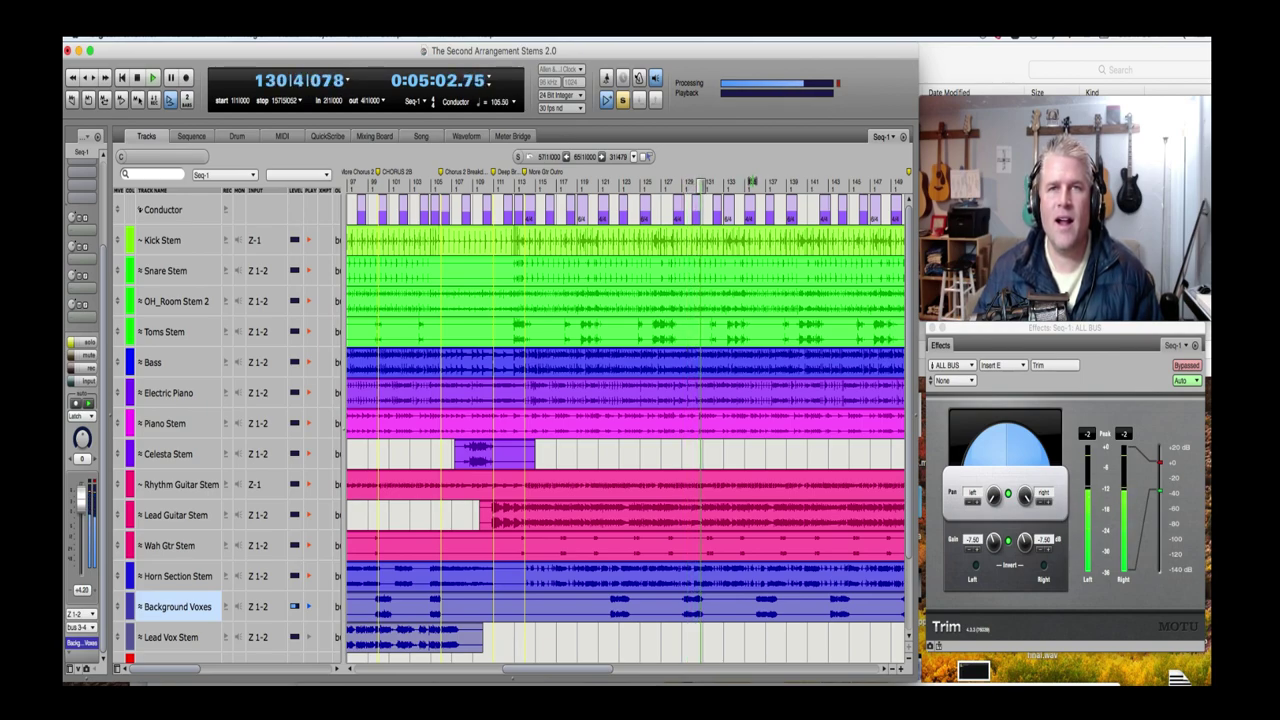
click(752, 181)
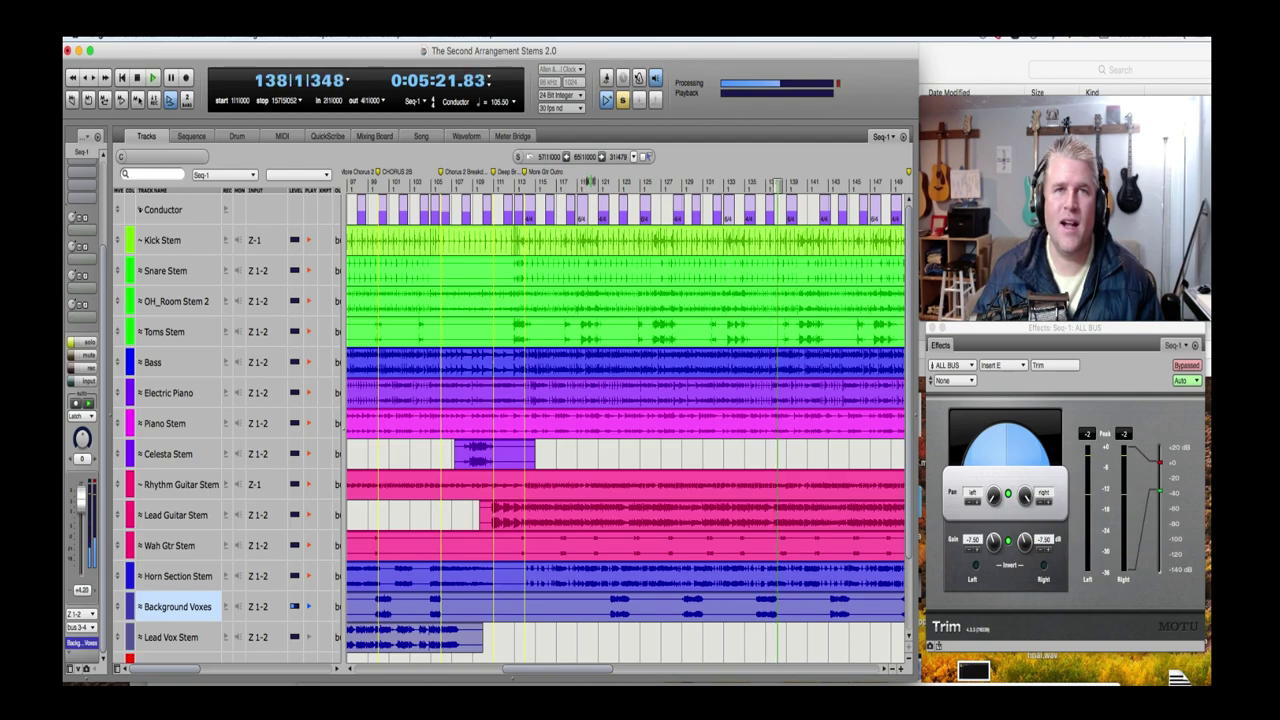
click(591, 181)
key(space)
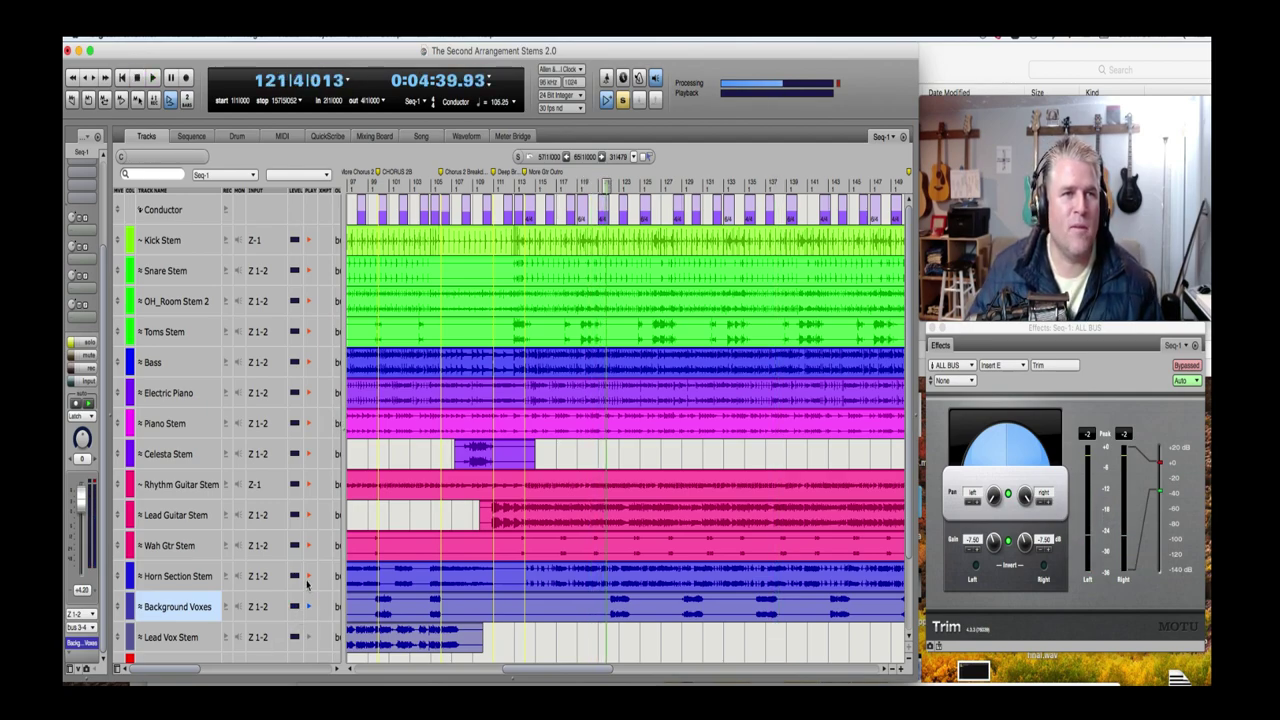
- Re-enable Kick through Horn Section stems, play from bar 121, then jump to bar 135 and the ending
drag(308, 578, 308, 240)
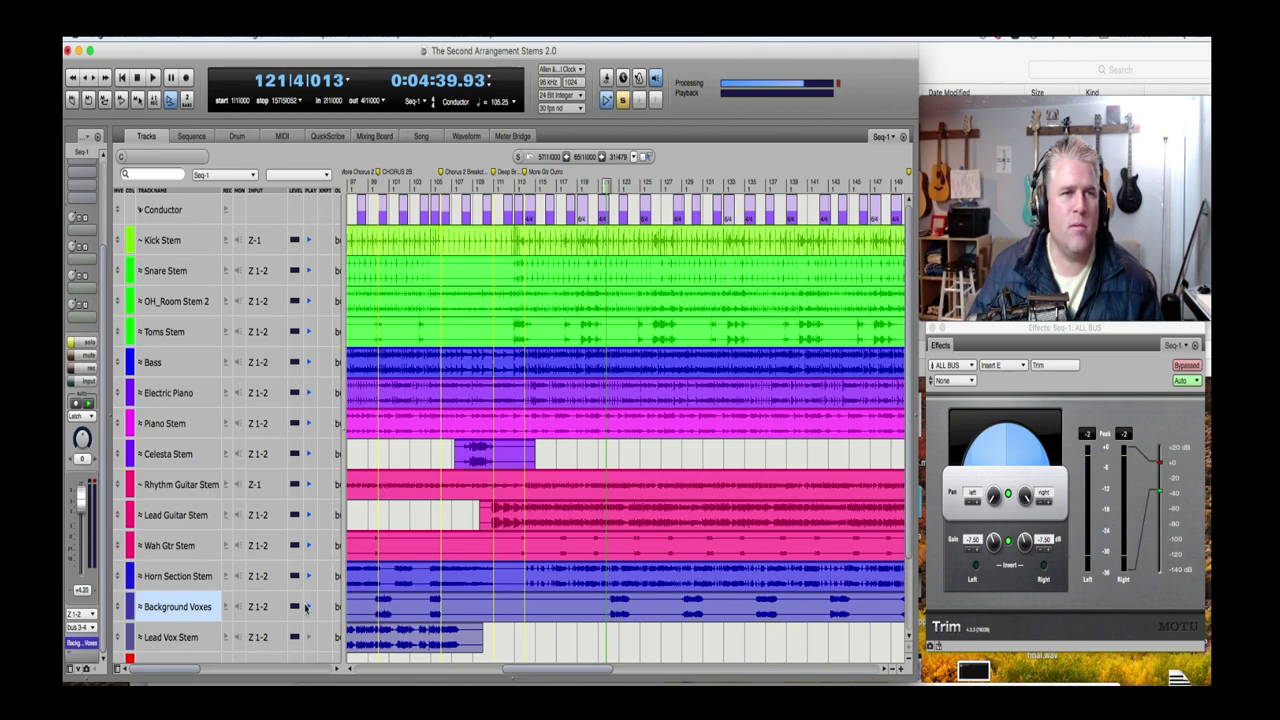
click(601, 183)
key(space)
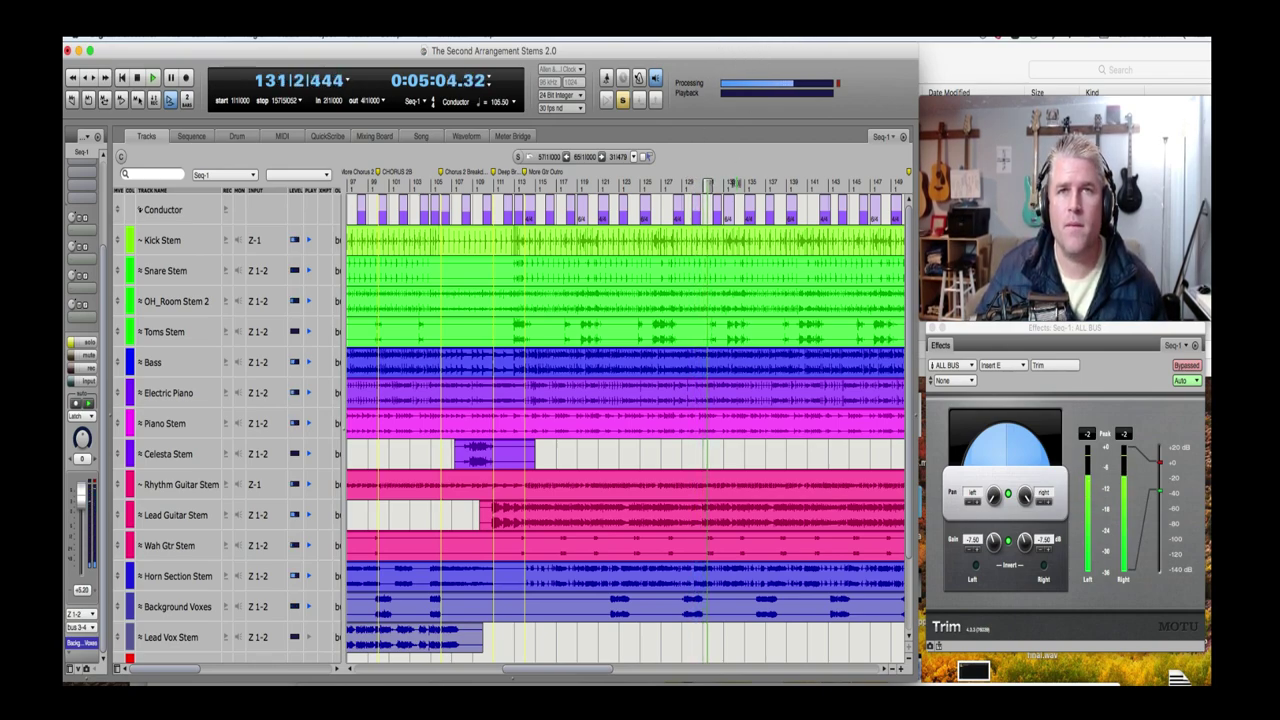
click(178, 606)
click(740, 183)
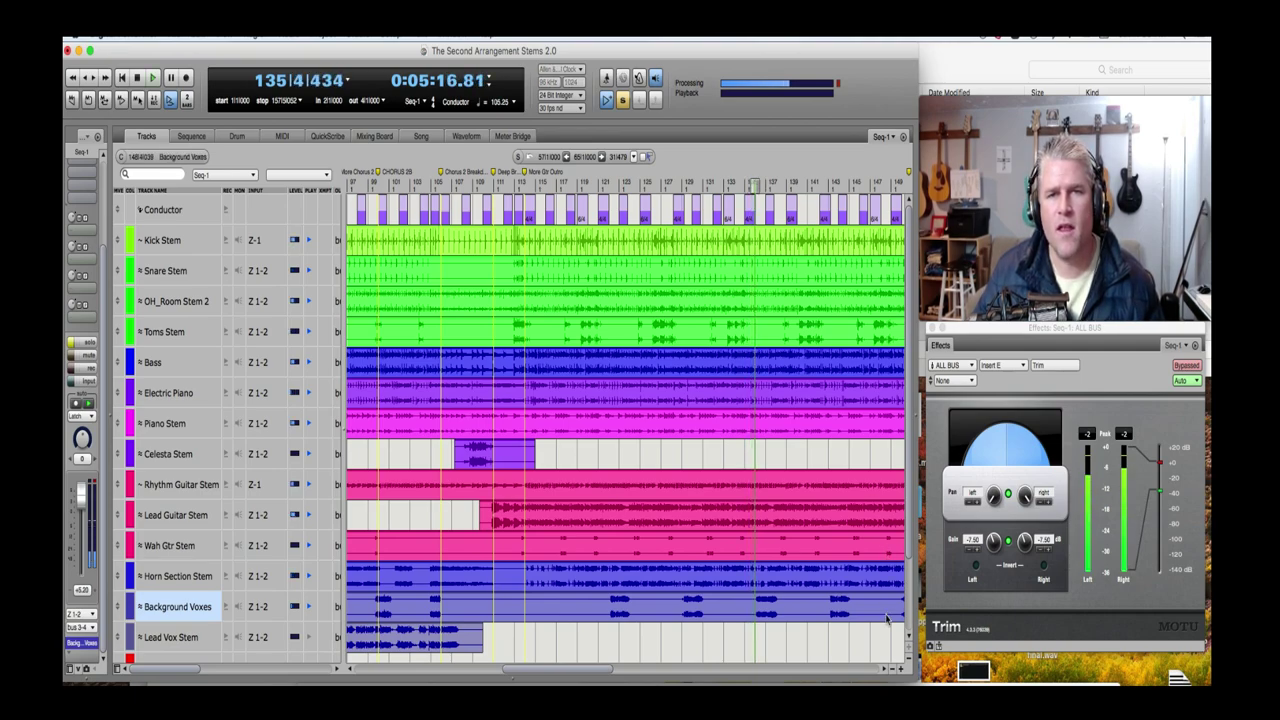
click(886, 670)
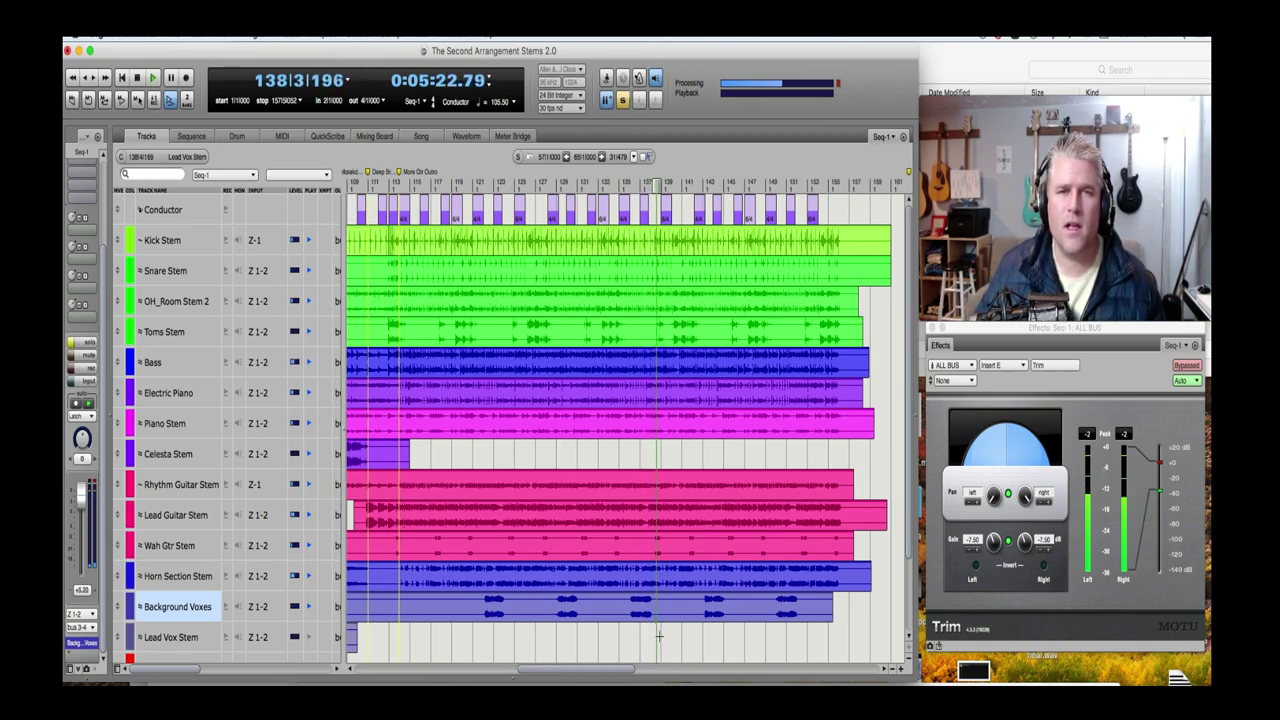
- Stop stem playback near bar 138 at the end of the song
key(space)
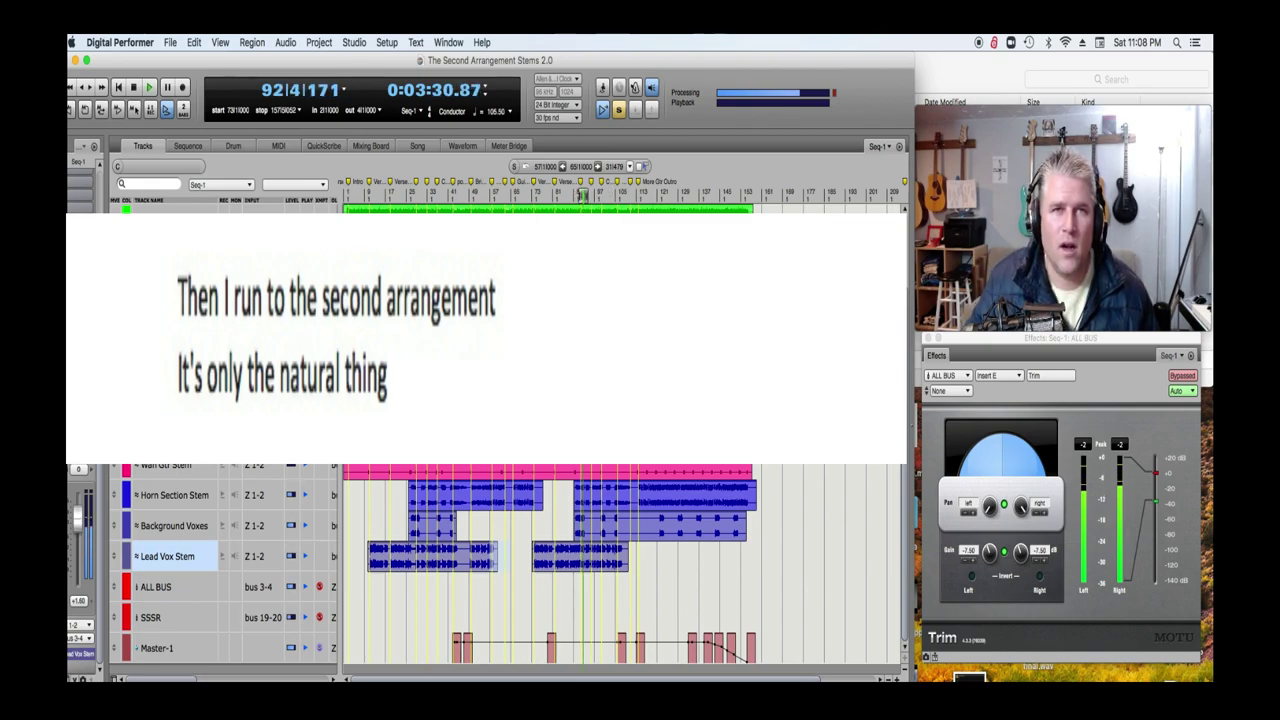
- Stop the lead vocal passage and restart playback from bar 89
key(space)
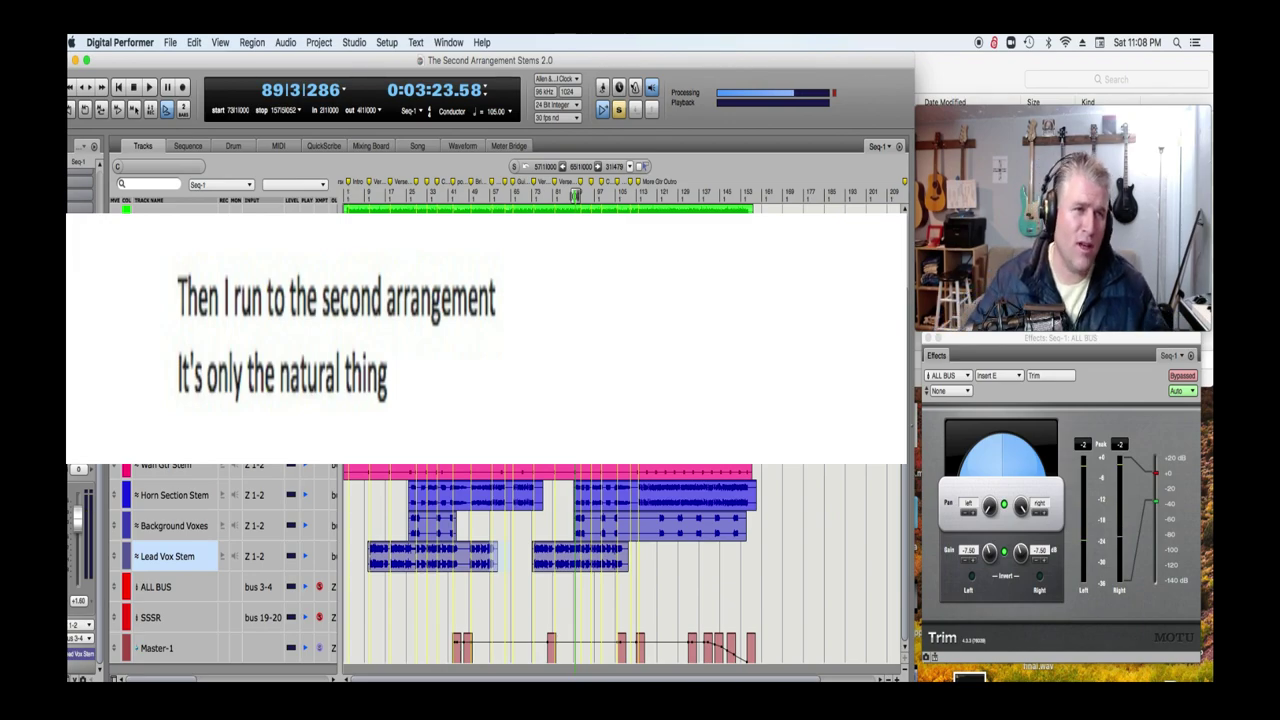
click(78, 527)
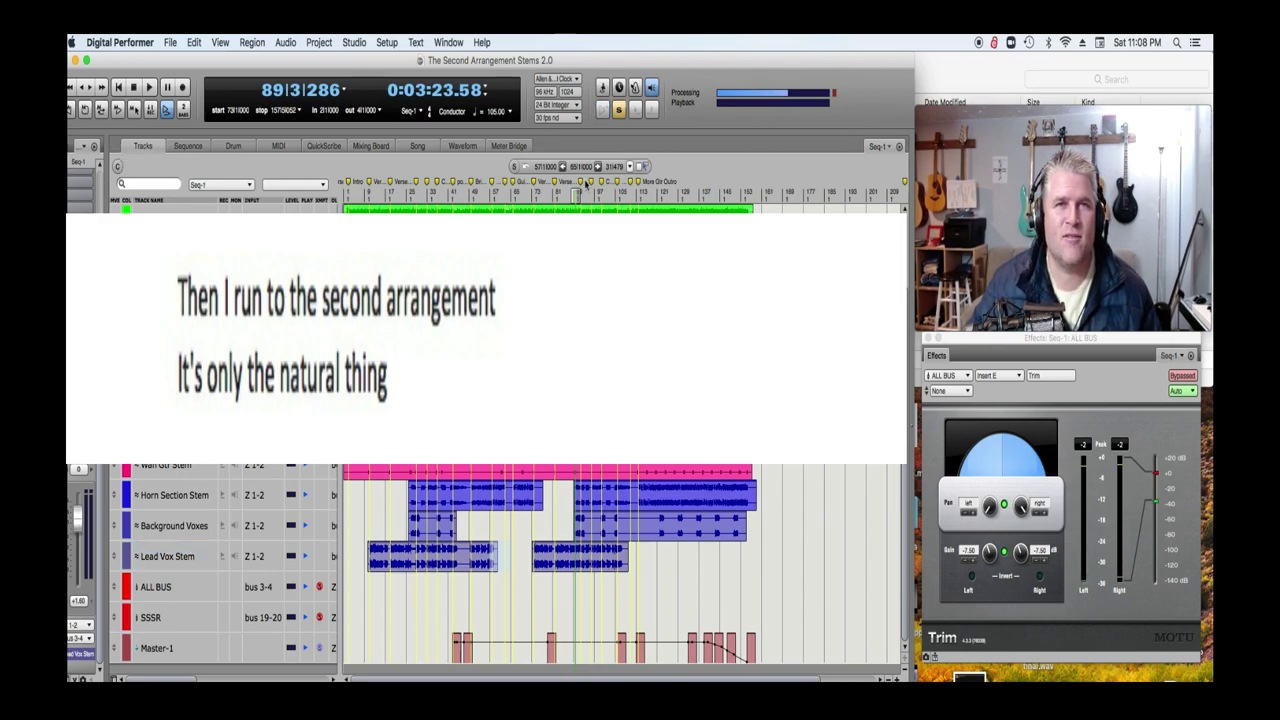
key(space)
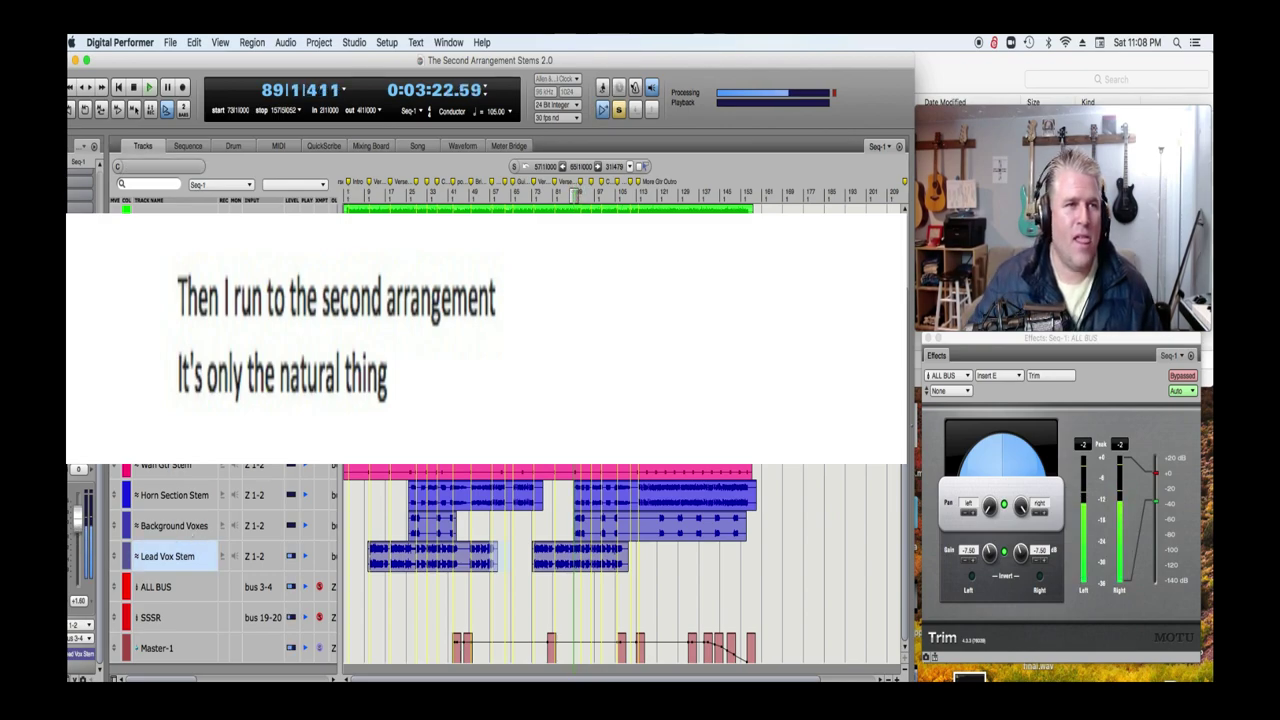
- Try the Lead Vox Stem fader at about +2.80 and -0.40 dB, then return it to 0.00 dB
drag(78, 518, 78, 512)
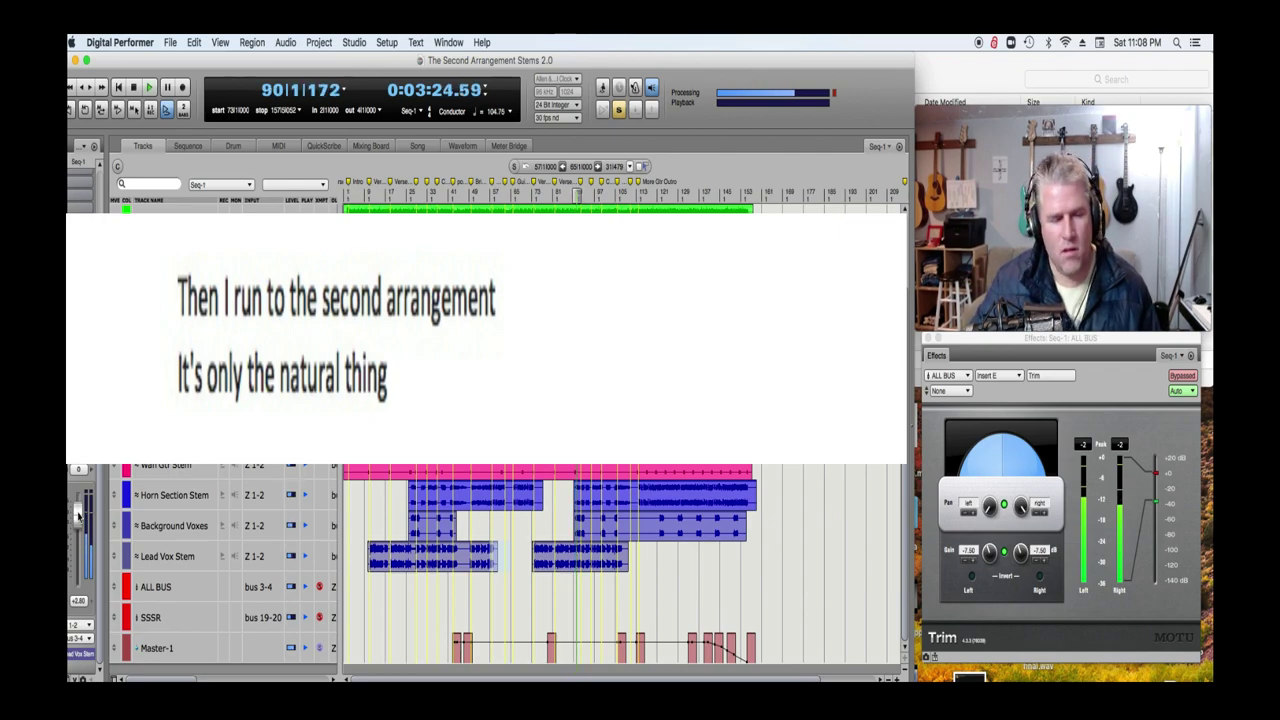
drag(78, 512, 78, 517)
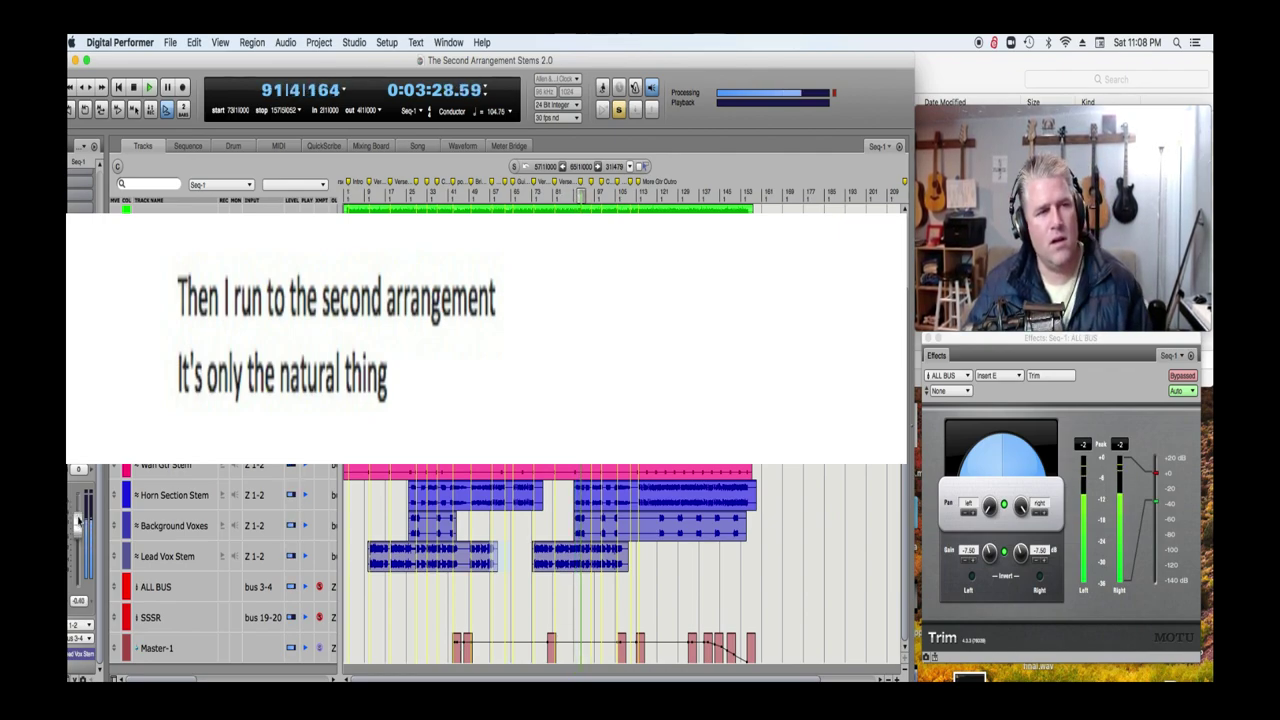
drag(78, 518, 79, 521)
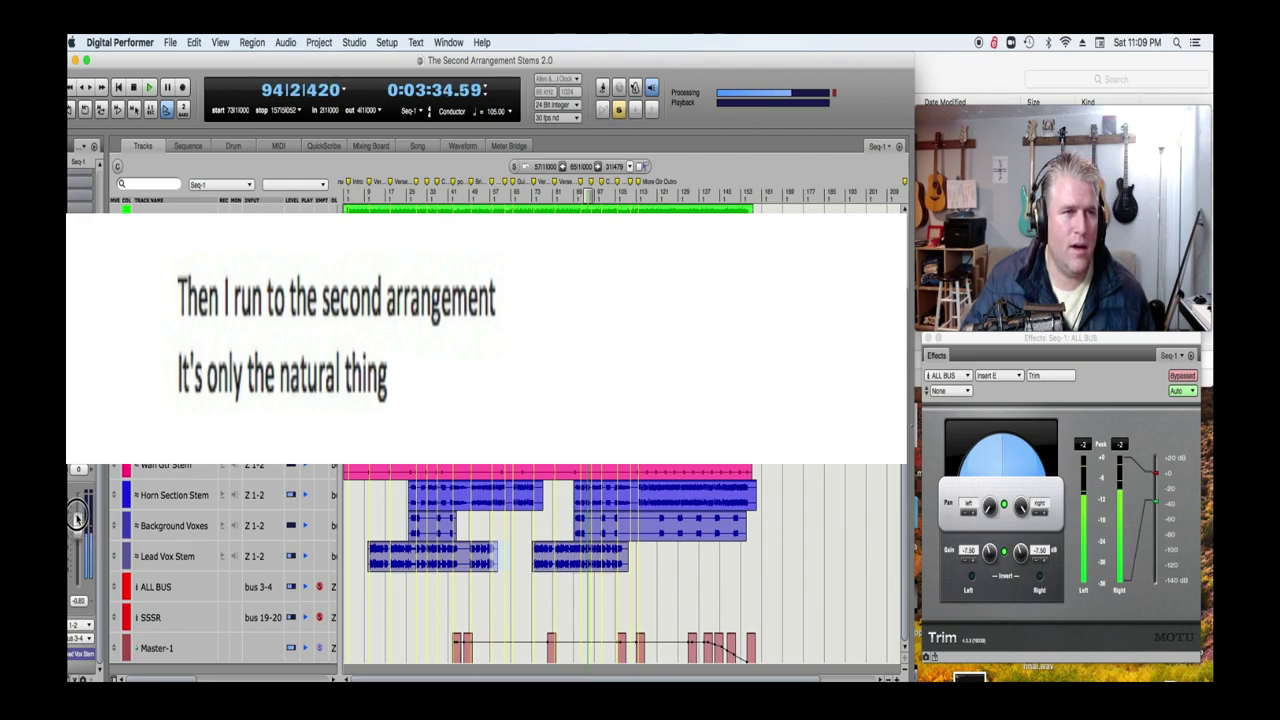
drag(76, 517, 76, 515)
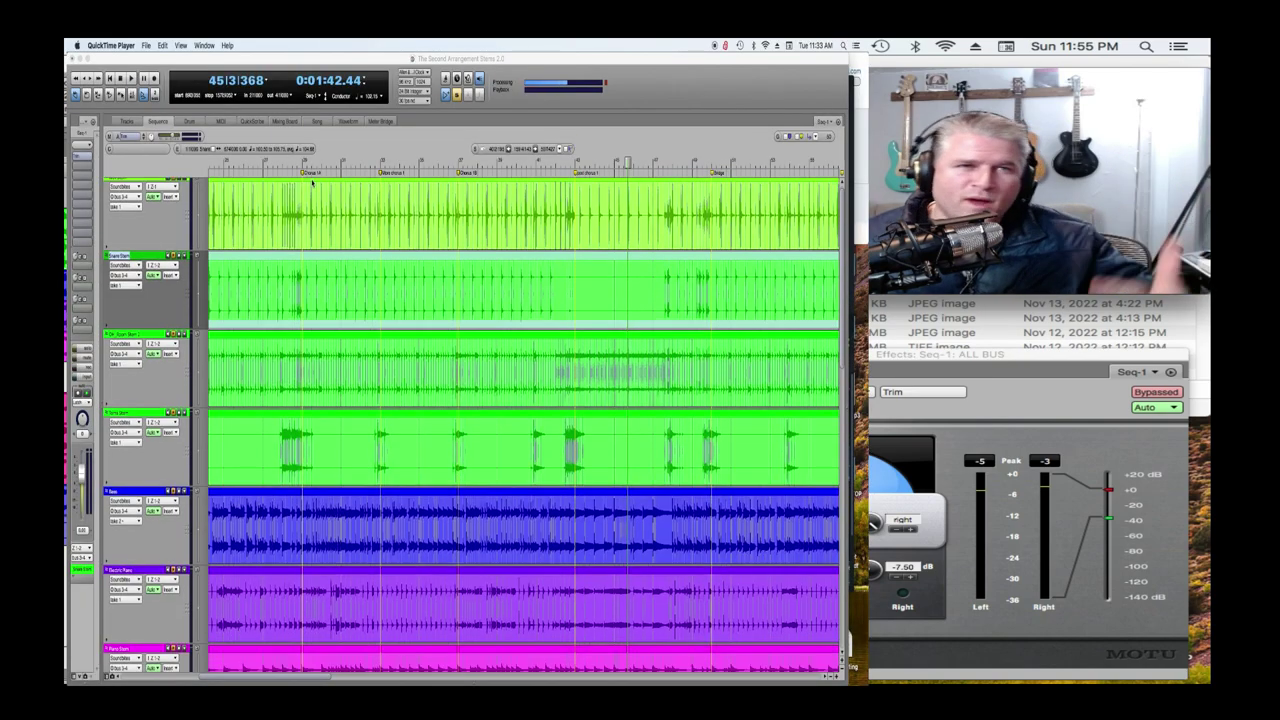
- Scroll the sequence window down to the horn, background vocal and lead vocal tracks
scroll(330, 195, down, 2)
scroll(370, 215, down, 2)
scroll(410, 240, down, 2)
scroll(455, 265, down, 2)
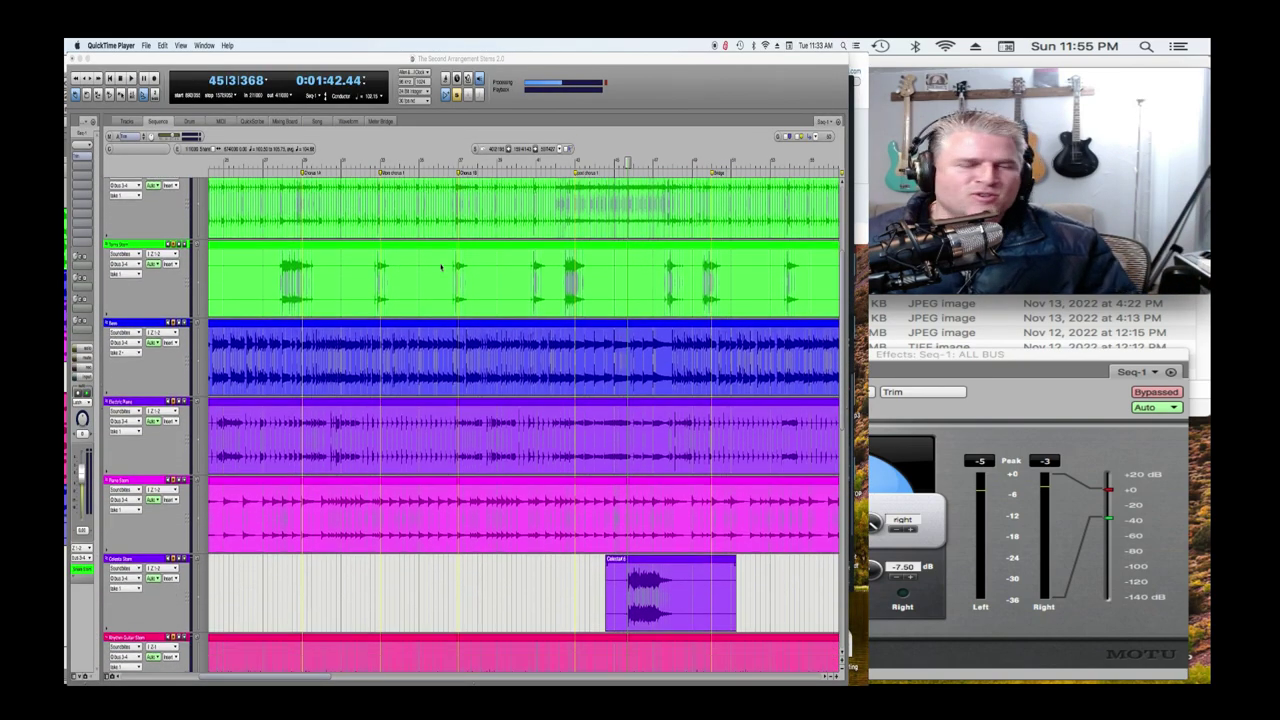
scroll(453, 265, down, 3)
scroll(470, 268, down, 4)
scroll(486, 270, down, 2)
scroll(502, 272, down, 3)
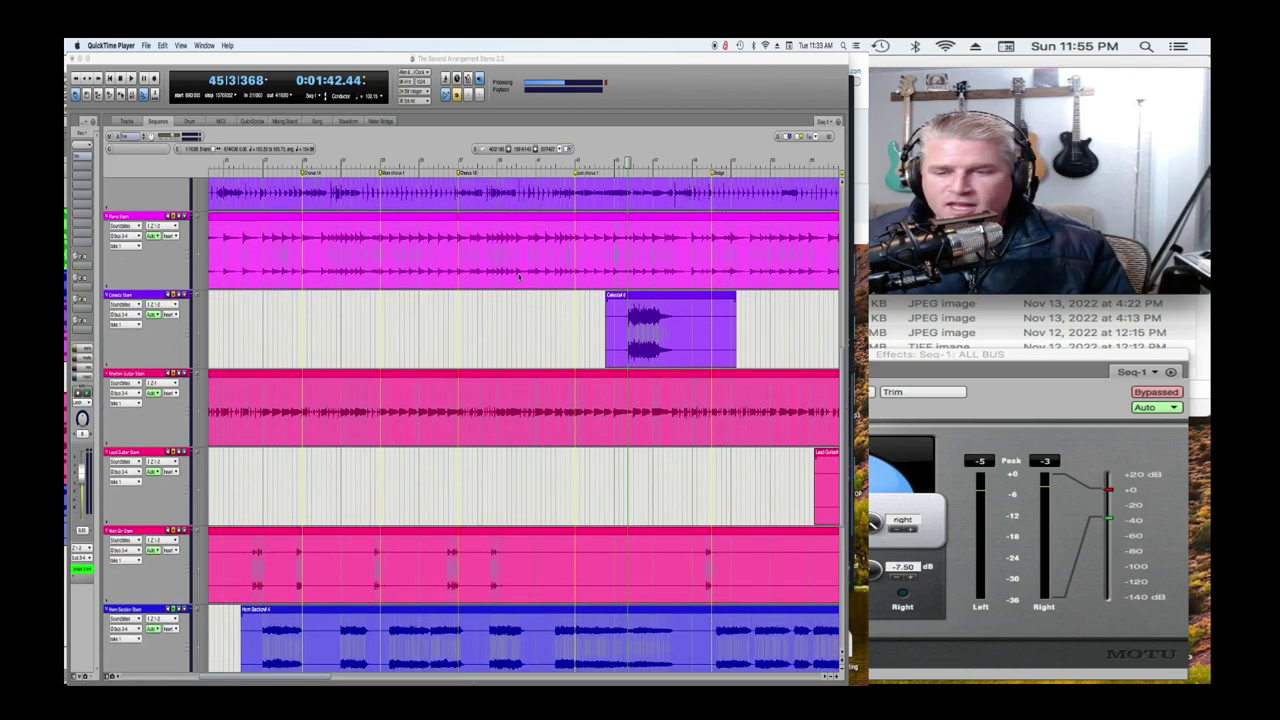
scroll(519, 276, down, 2)
scroll(518, 277, down, 2)
scroll(517, 278, down, 2)
scroll(516, 279, down, 2)
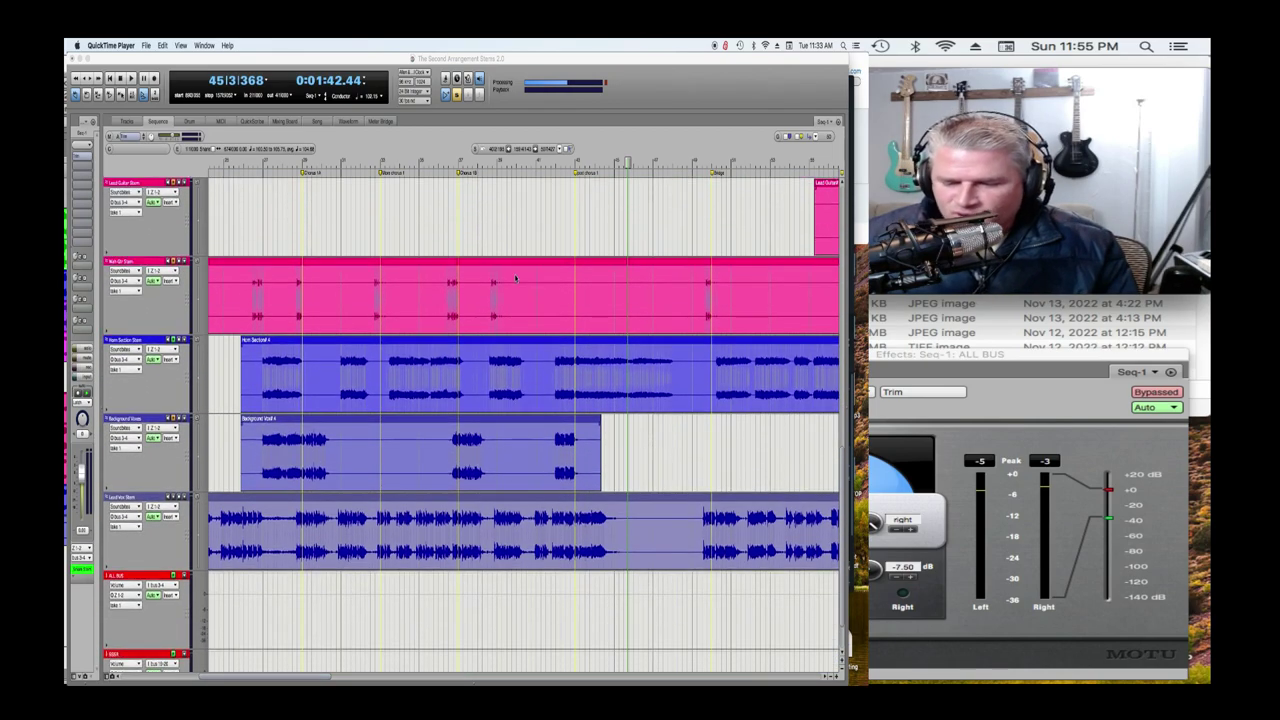
scroll(516, 279, down, 2)
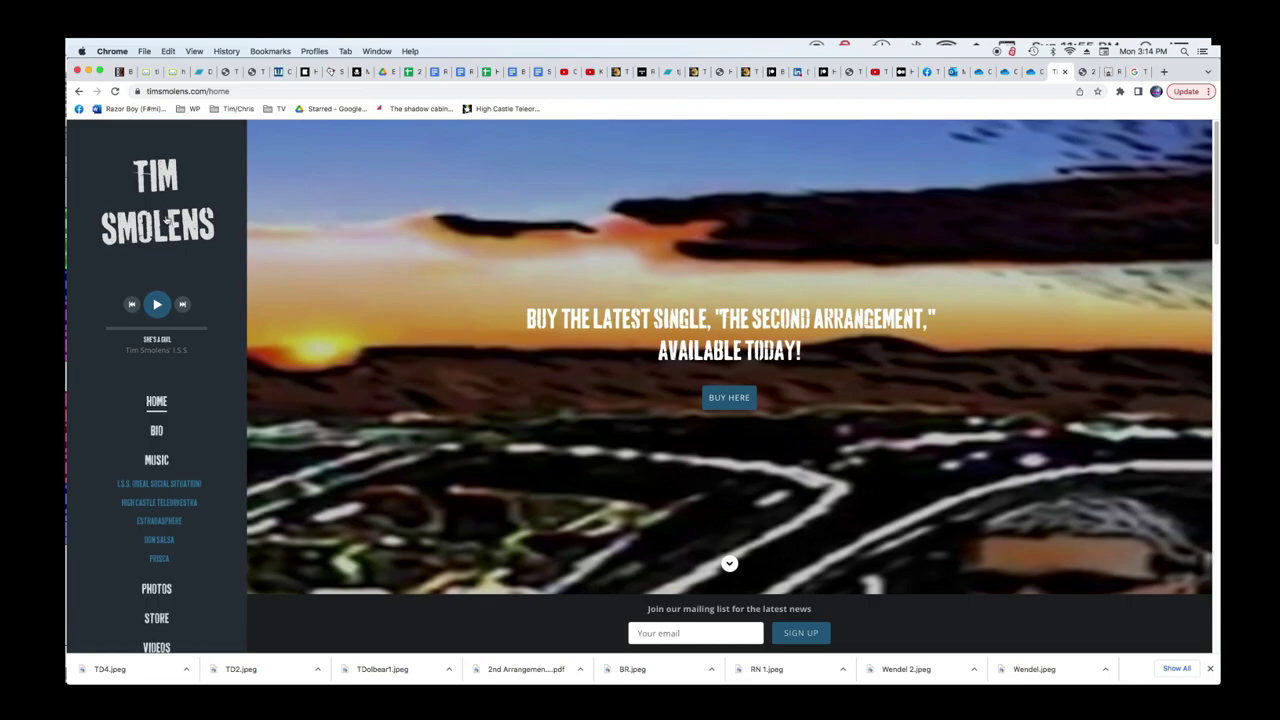
- Go to the site's STORE page and scroll to The Second Arrangement - Producers Pack listing
scroll(165, 218, down, 5)
click(156, 341)
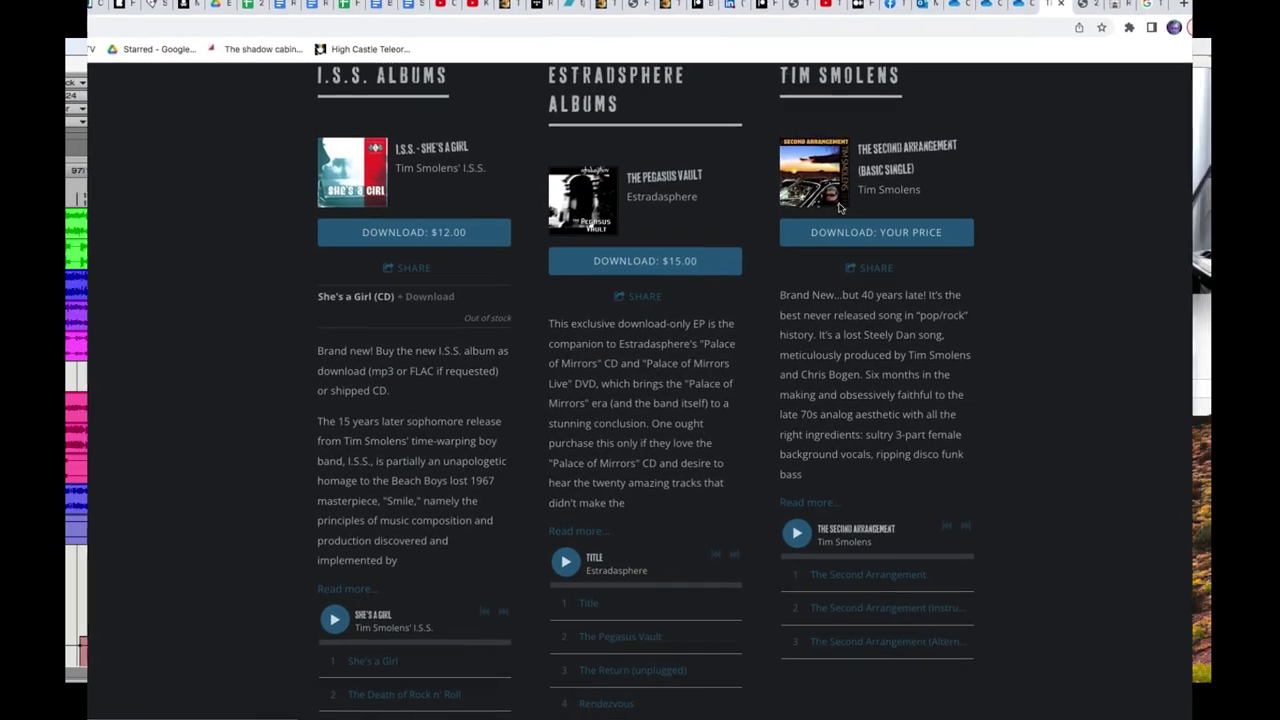
scroll(800, 200, down, 3)
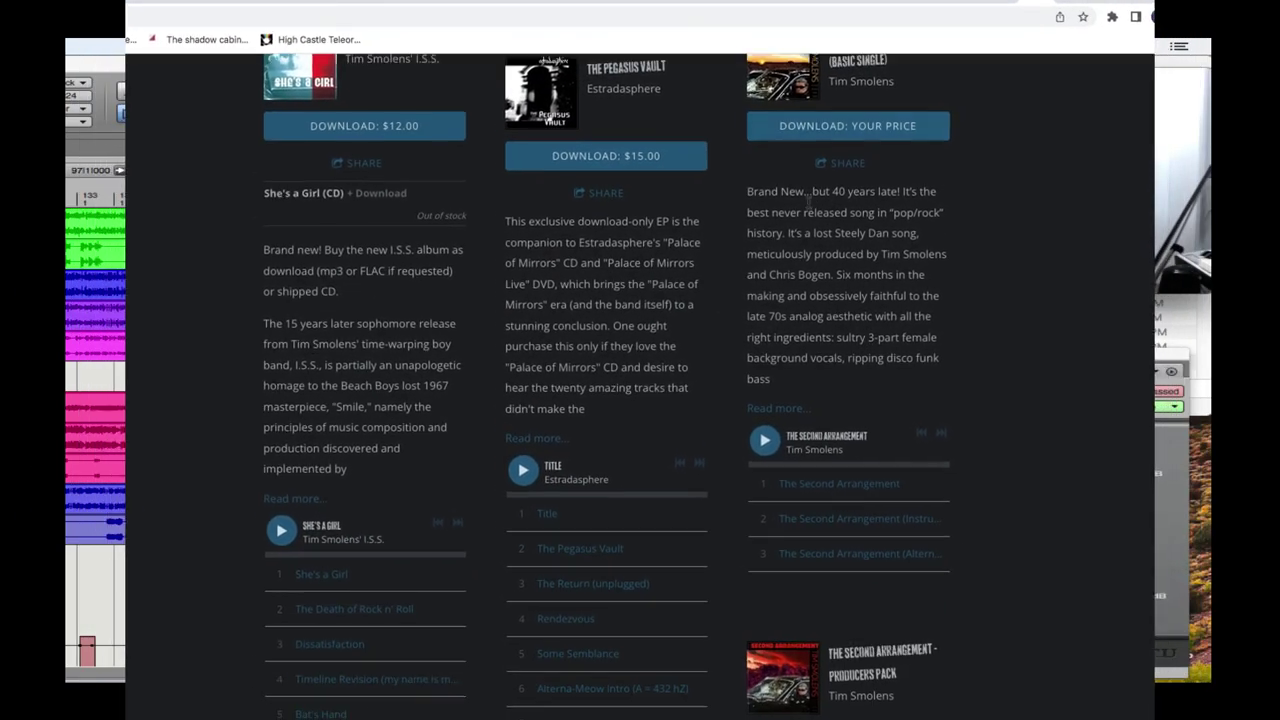
scroll(780, 200, down, 3)
scroll(740, 200, down, 3)
scroll(735, 202, down, 3)
scroll(735, 202, down, 3)
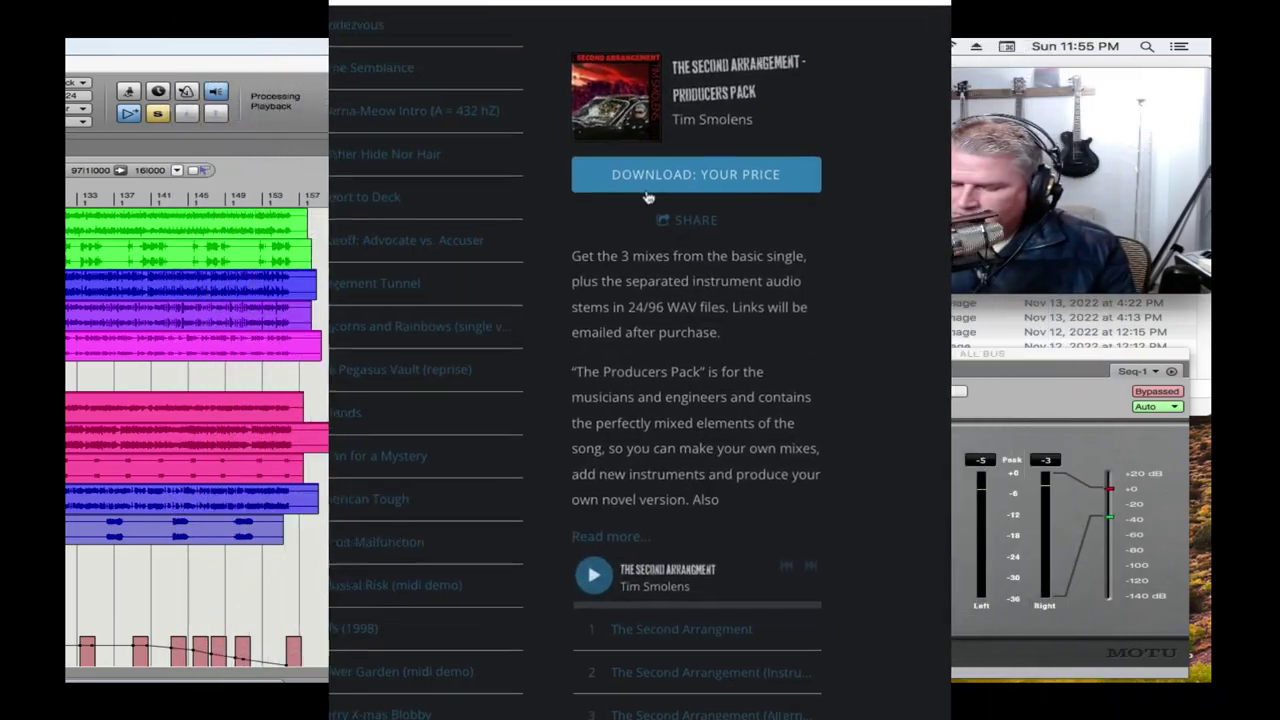
scroll(735, 202, down, 4)
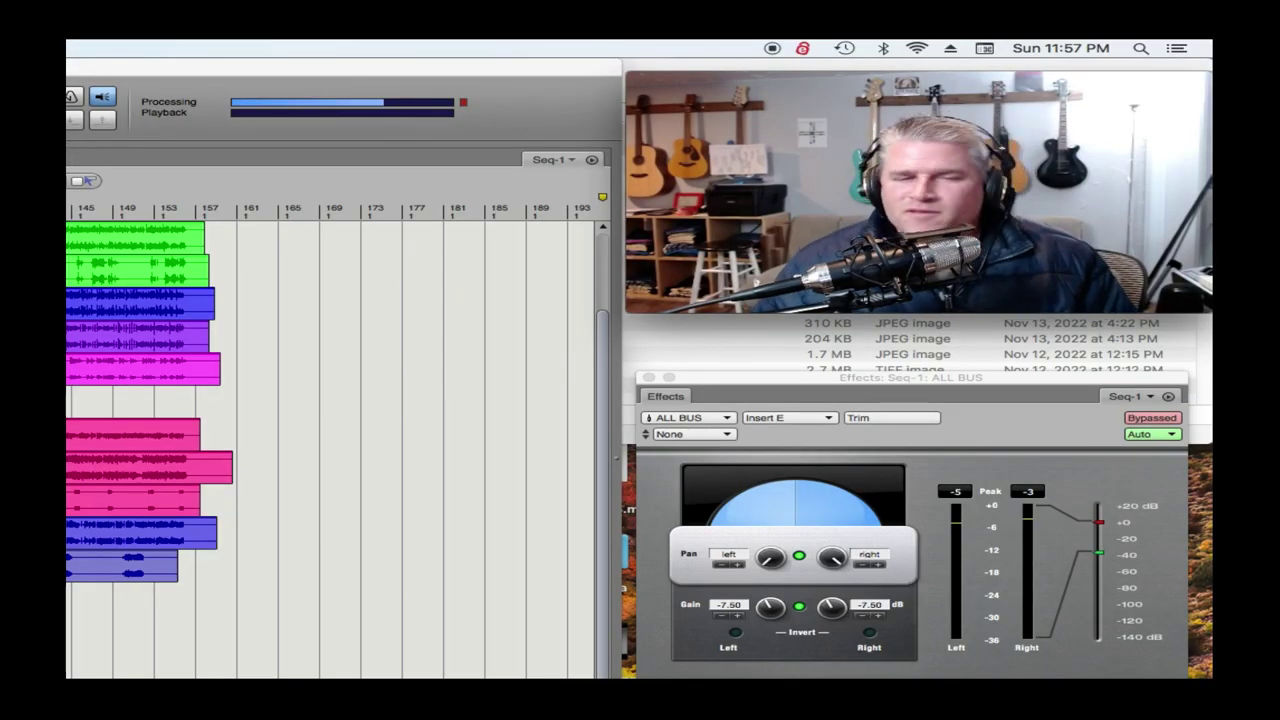